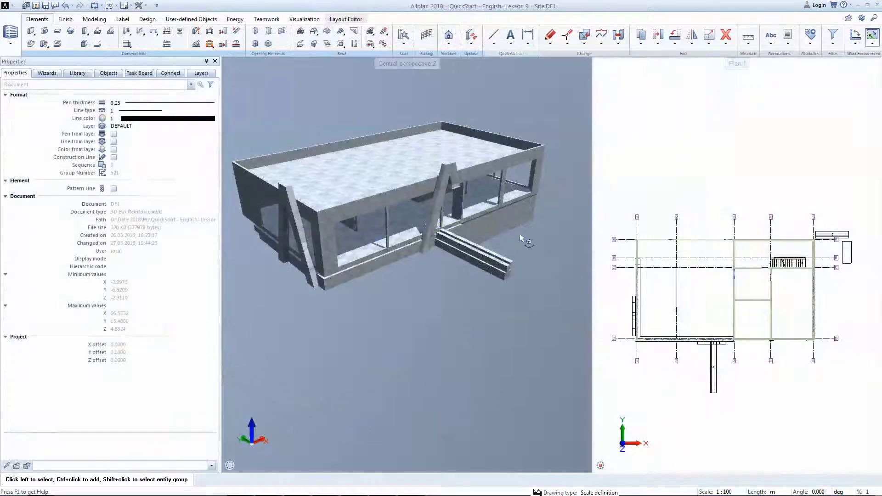
Keep EC 2 as the reinforcement design standard and set the area reinforcement steel grade to B500B
left_click(138, 6)
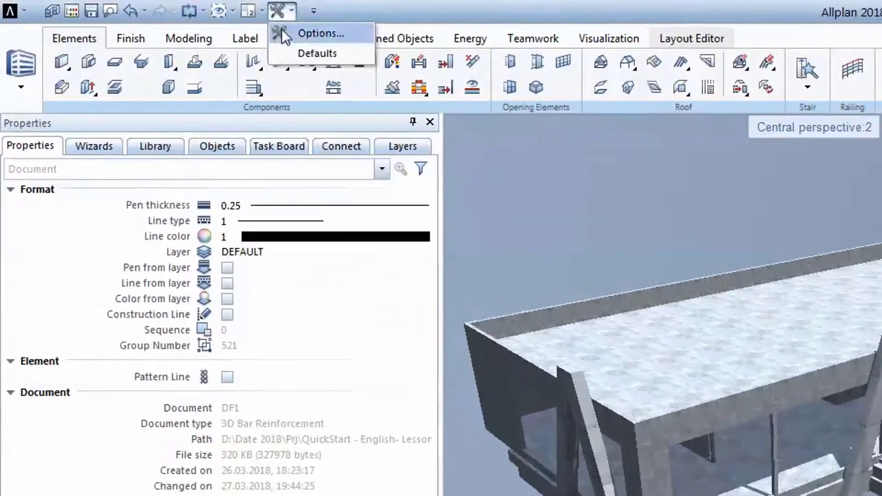
left_click(282, 29)
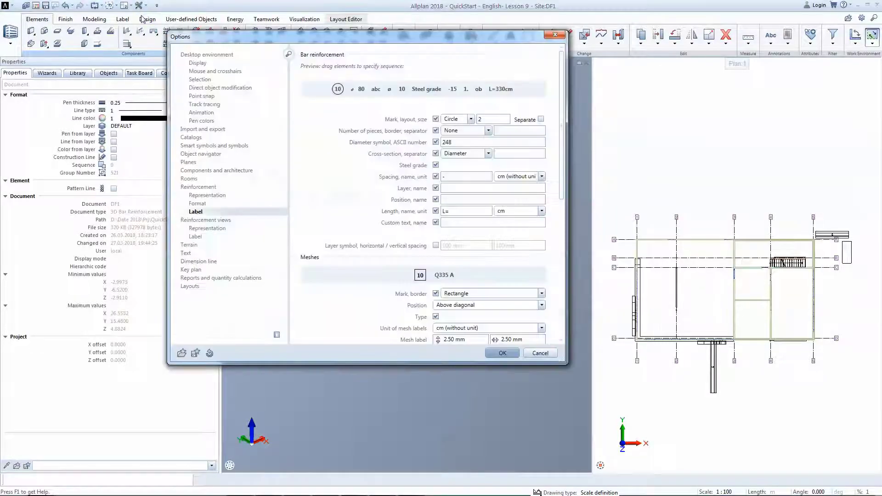
left_click(211, 188)
left_click(466, 65)
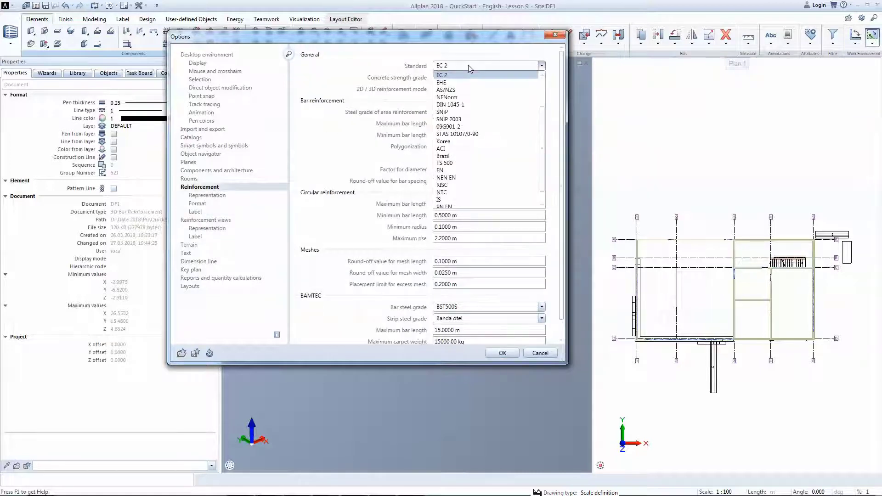
scroll(486, 78, "up", 1)
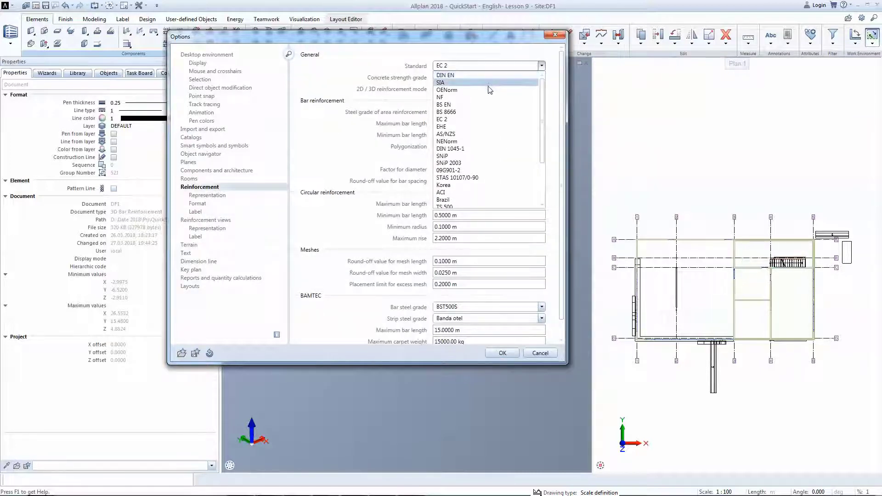
left_click(493, 119)
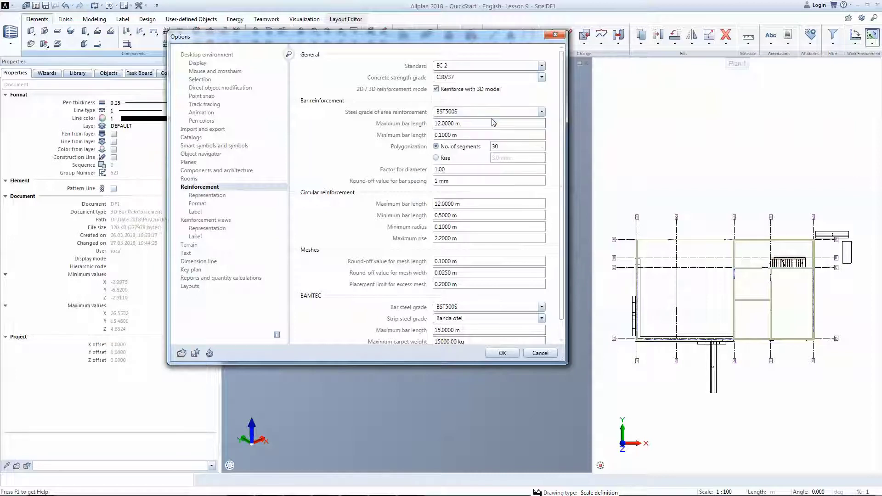
left_click(493, 114)
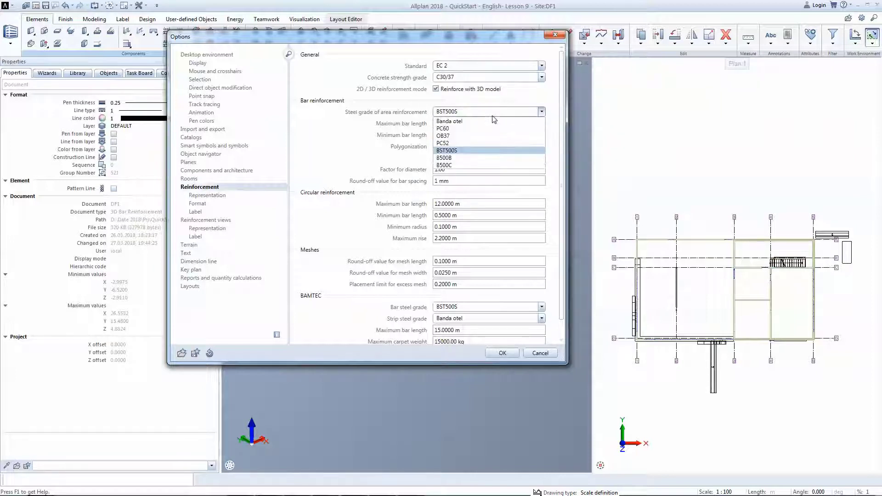
left_click(494, 159)
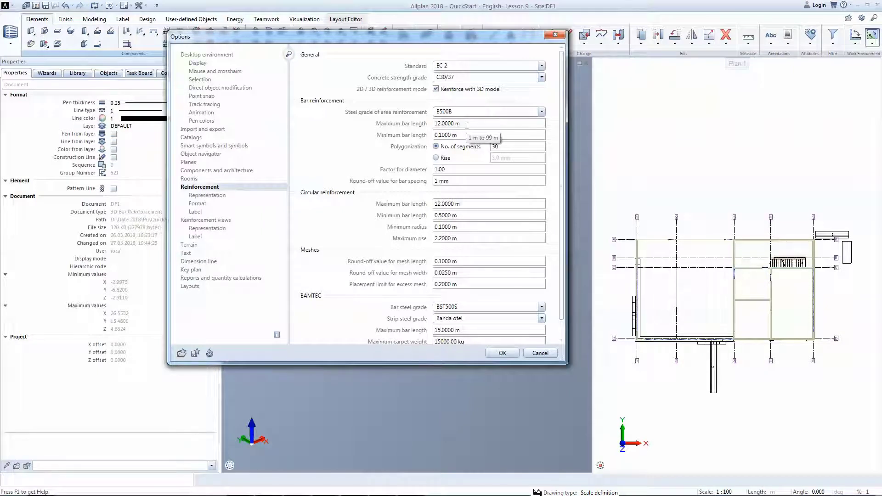
scroll(473, 138, "down", 1)
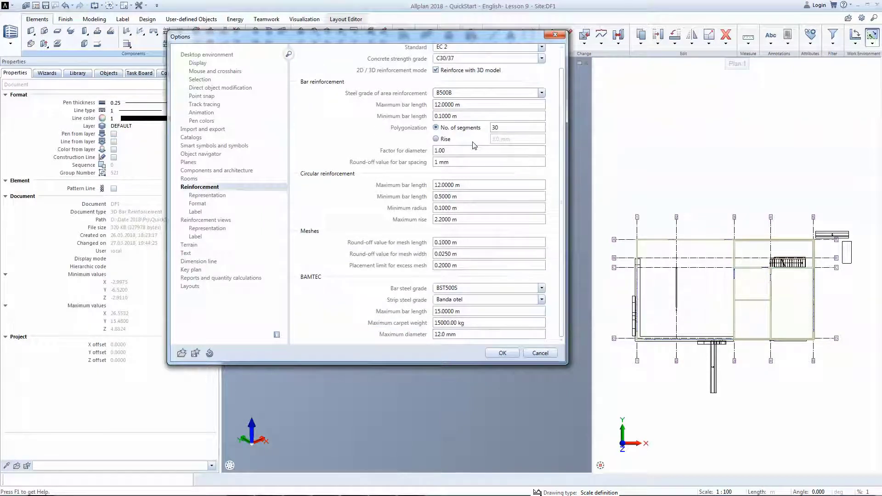
Keep Outer dimensions as the segment length setting in the reinforcement label options
left_click(243, 212)
scroll(361, 213, "down", 5)
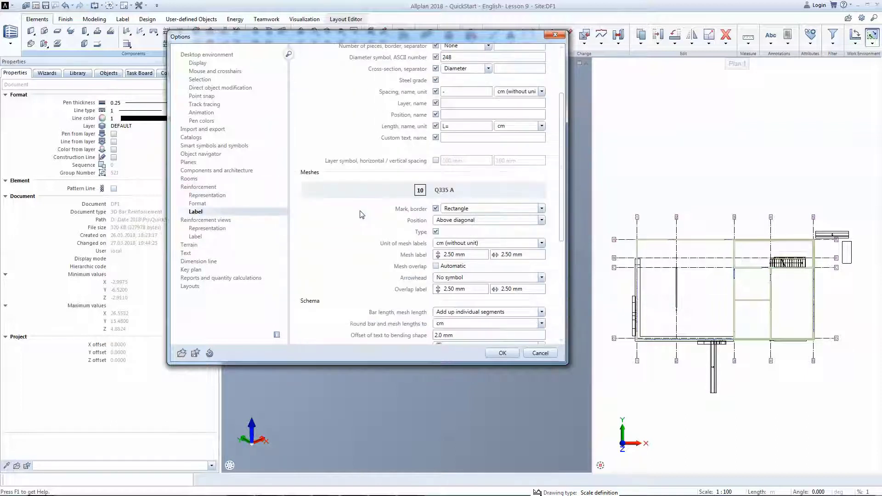
scroll(361, 214, "down", 6)
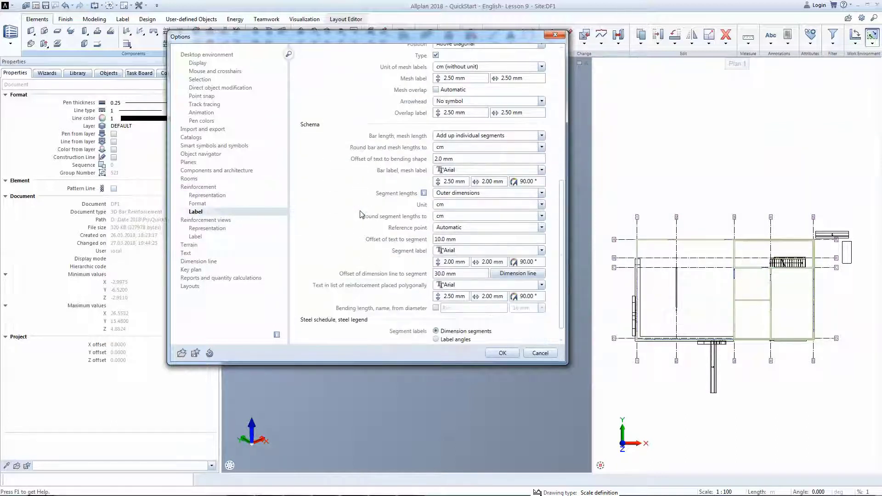
mouse_move(423, 178)
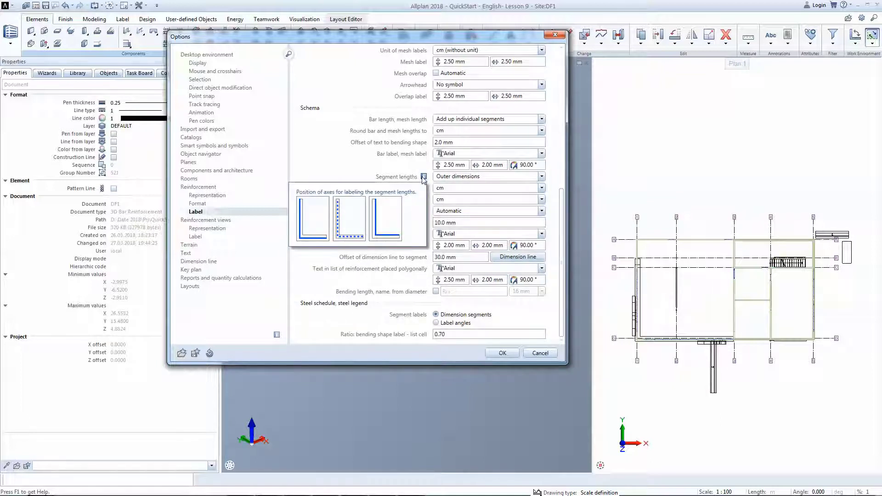
left_click(446, 179)
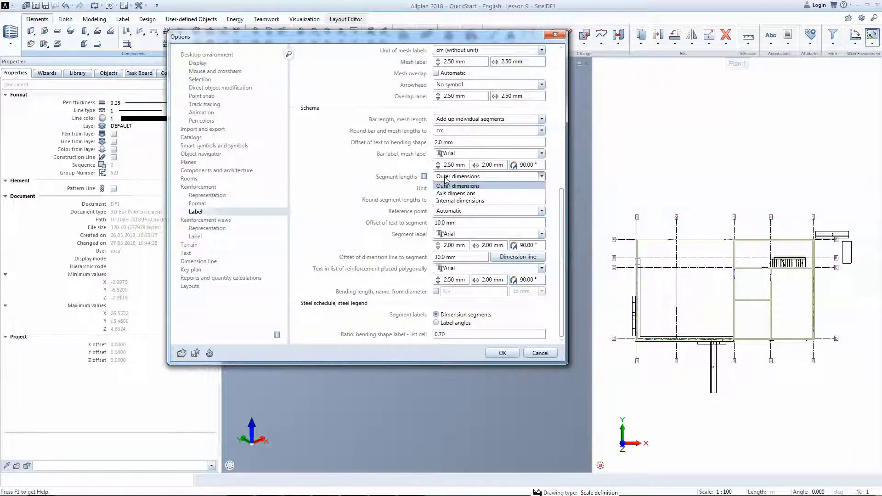
left_click(446, 185)
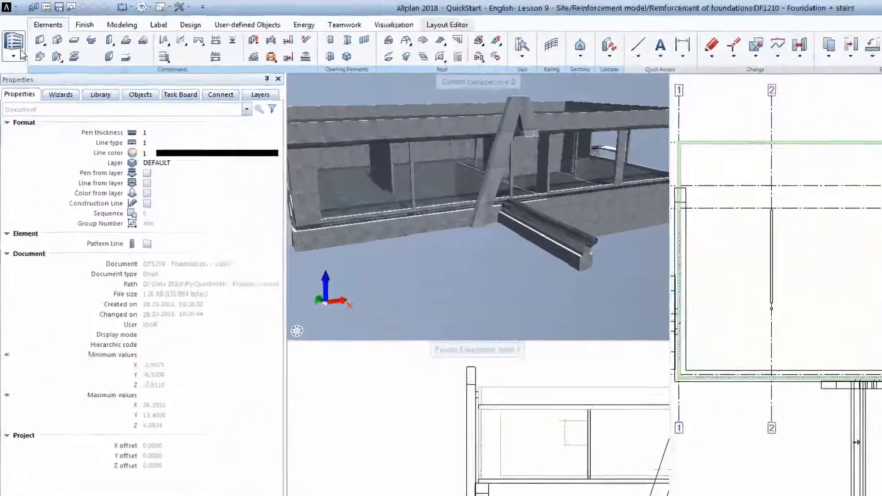
Switch to the Engineering module and its Reinforcement tools
left_click(16, 38)
left_click(50, 115)
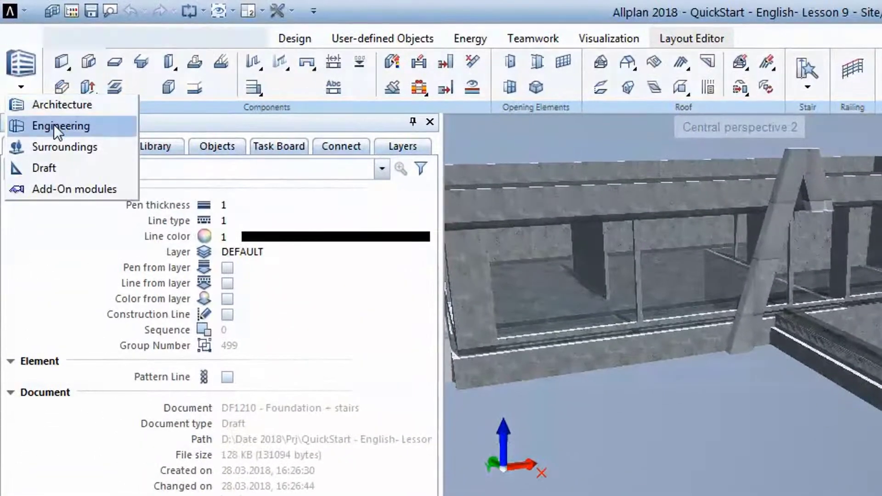
left_click(123, 42)
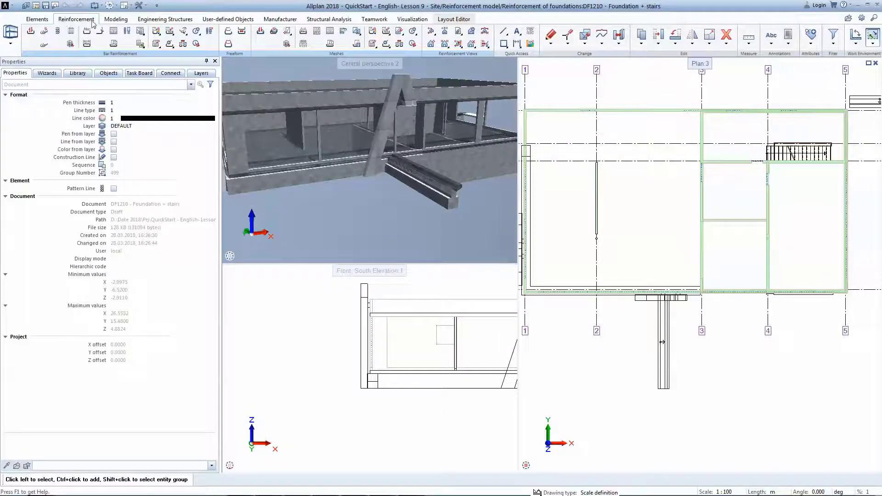
Create section F–F through the stair foundation beam with a short section line
left_click(431, 34)
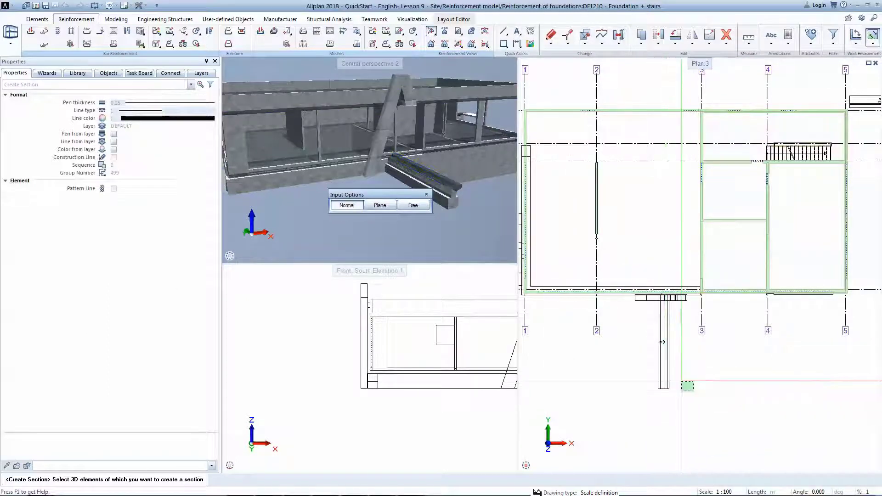
left_click(664, 381)
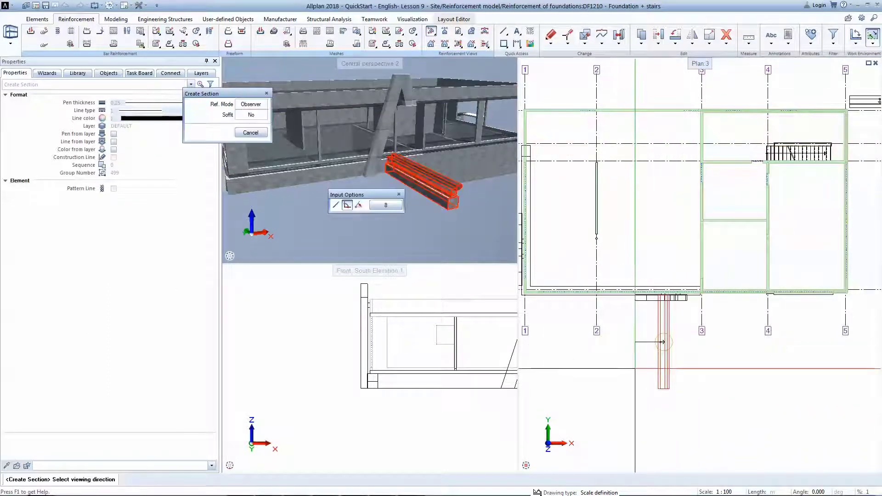
left_click(657, 390)
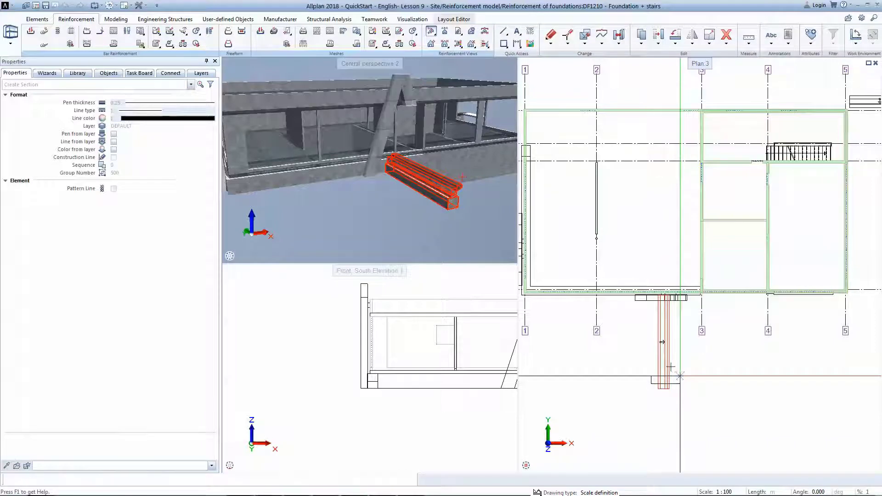
left_click(681, 376)
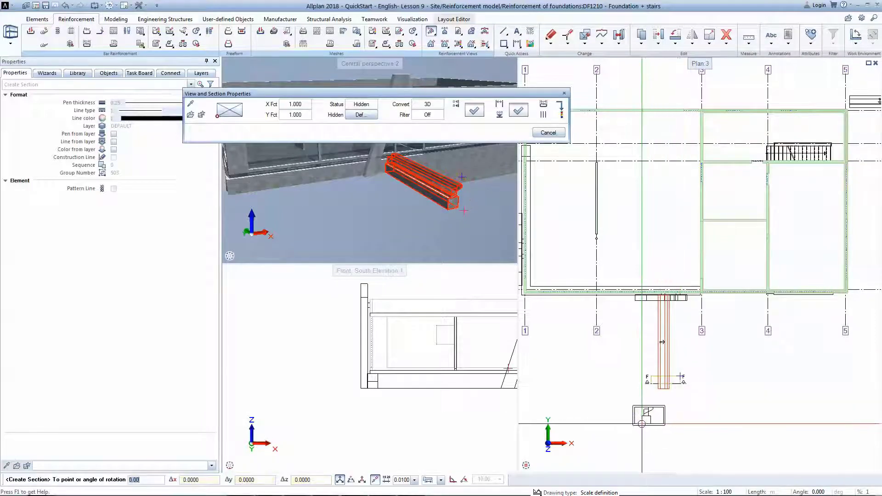
left_click(661, 341)
scroll(445, 200, "up", 5)
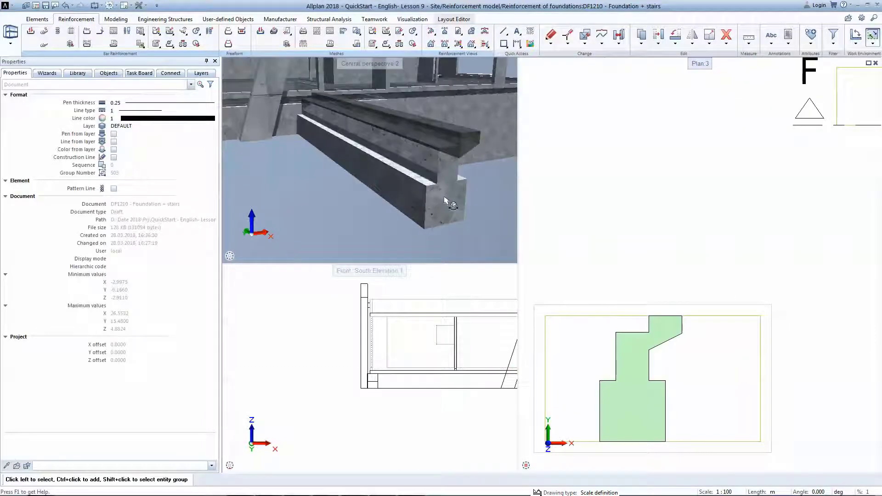
Edit the foundation's beton 02.surf custom surface to 60 % transparency
right_click(444, 200)
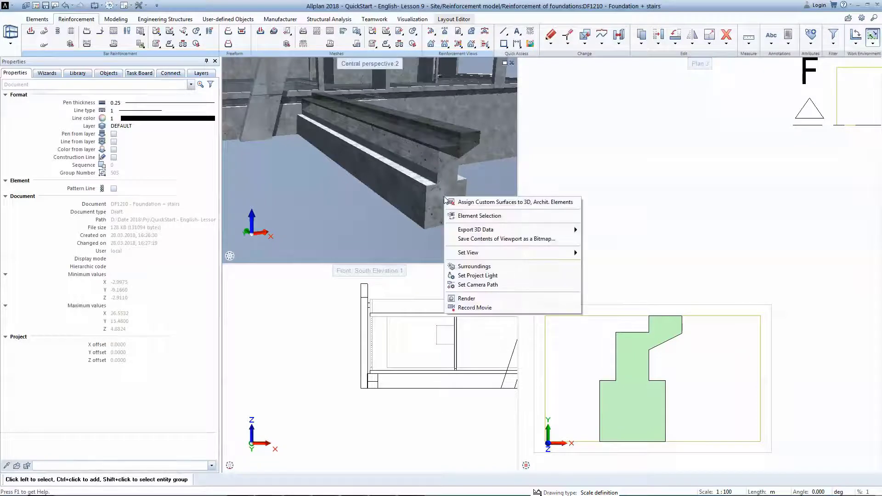
left_click(460, 204)
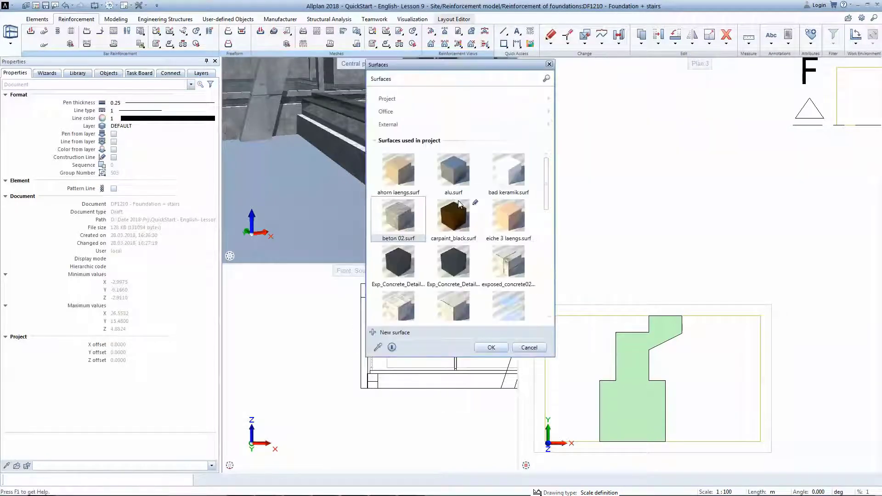
left_click(418, 204)
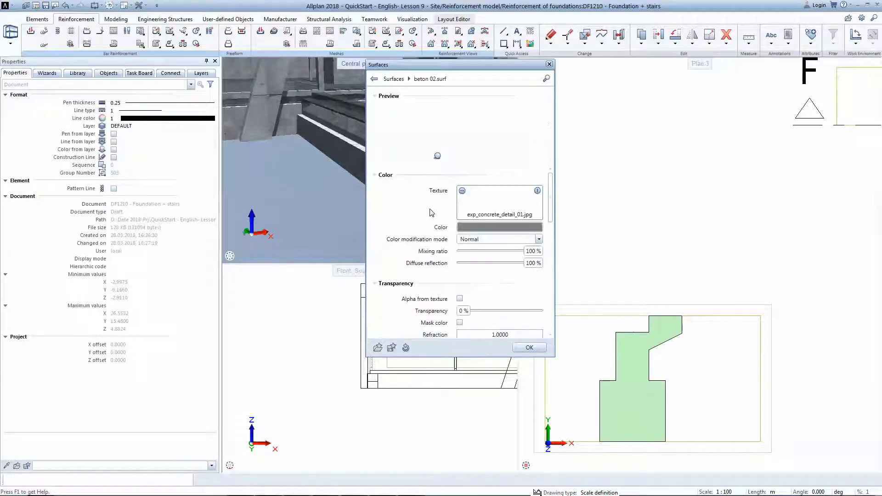
left_click_drag(467, 310, 505, 320)
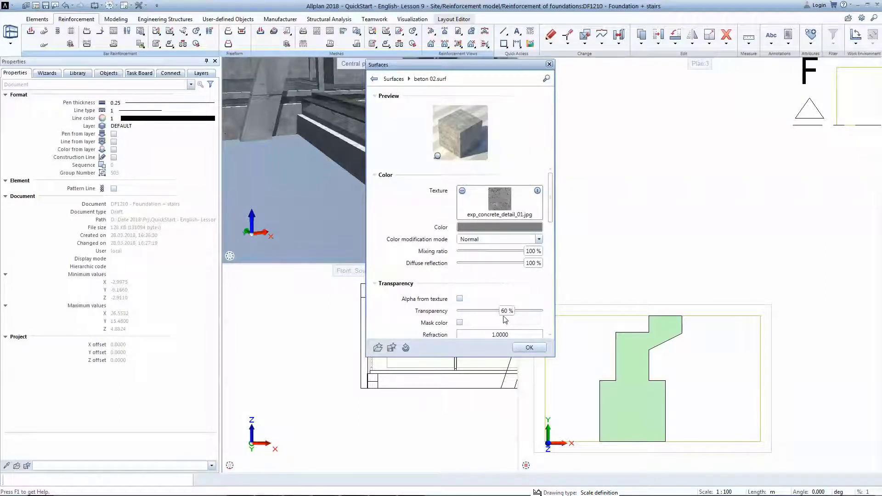
left_click(542, 349)
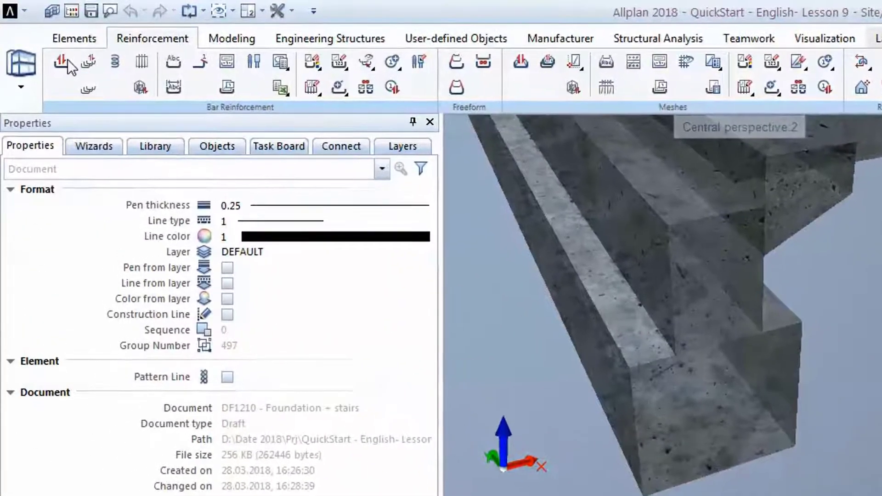
Choose the Stirrup, open at top bar shape with a 12 mm diameter
left_click(67, 59)
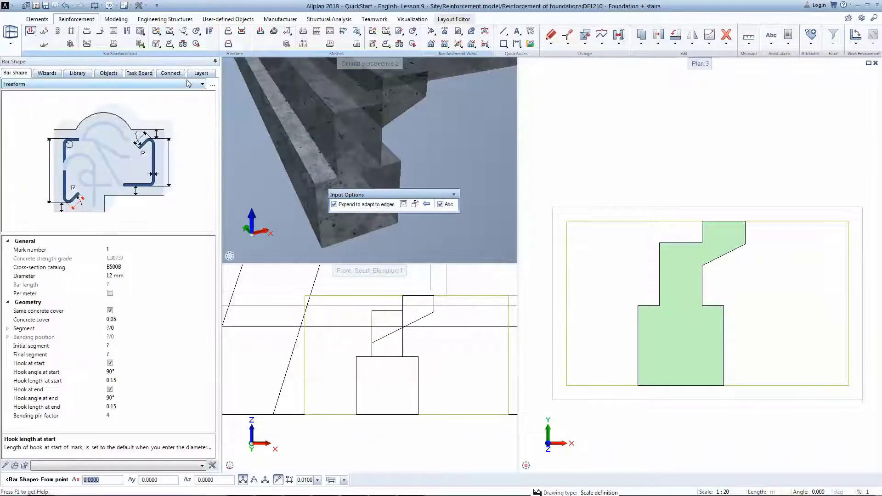
left_click(214, 86)
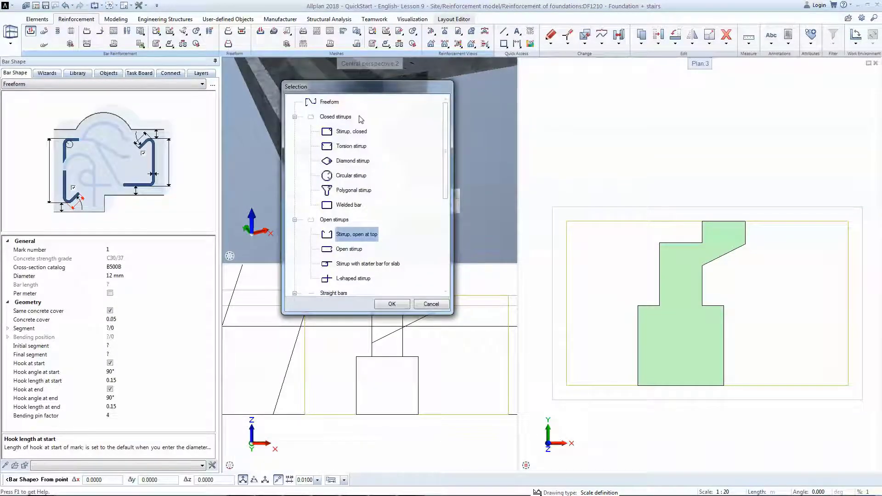
scroll(361, 119, "down", 3)
scroll(360, 120, "down", 1)
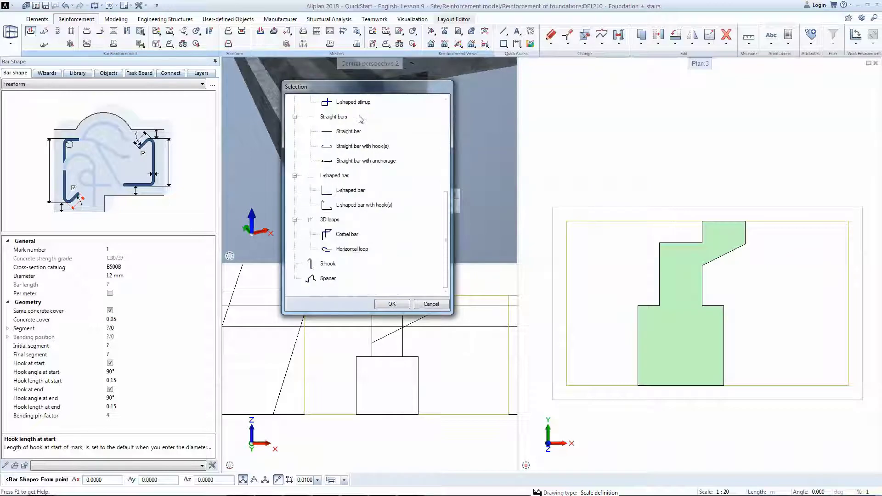
scroll(361, 120, "up", 1)
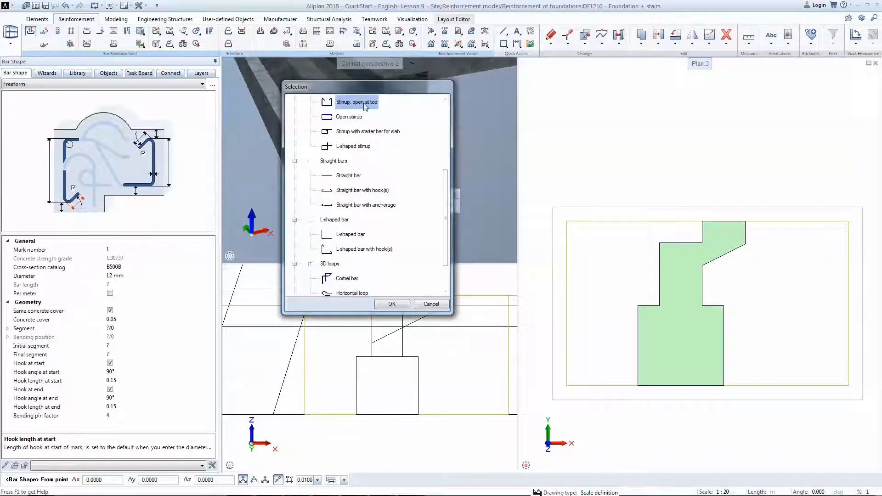
double_click(364, 105)
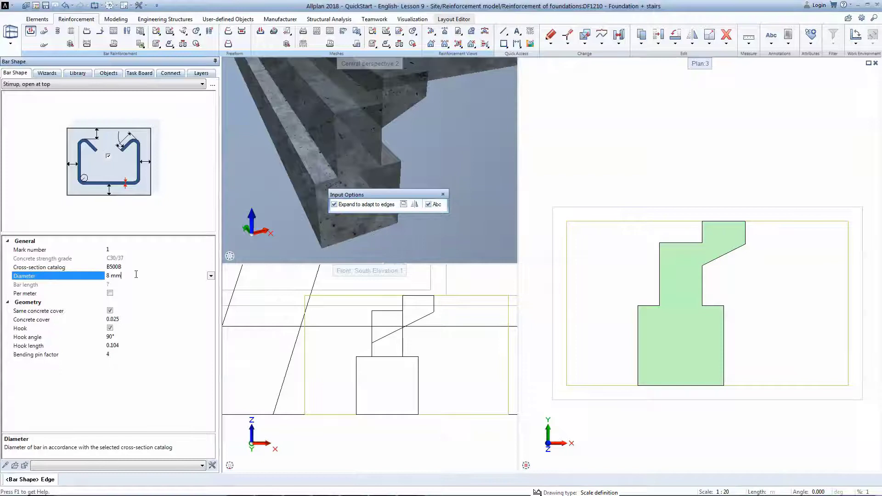
left_click(130, 275)
type("12")
key("Return")
Set the stirrup's concrete cover to 0.05 and place it in the foundation section
left_click(112, 320)
type("0.0")
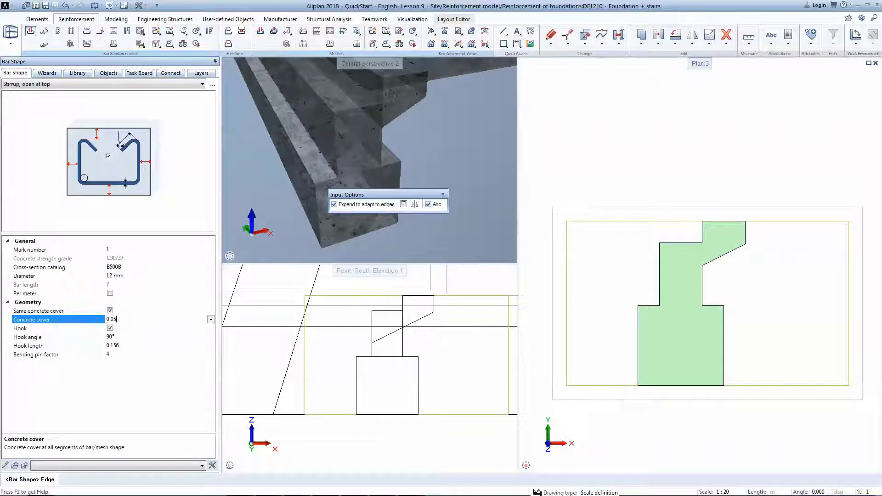
type("5")
key("Return")
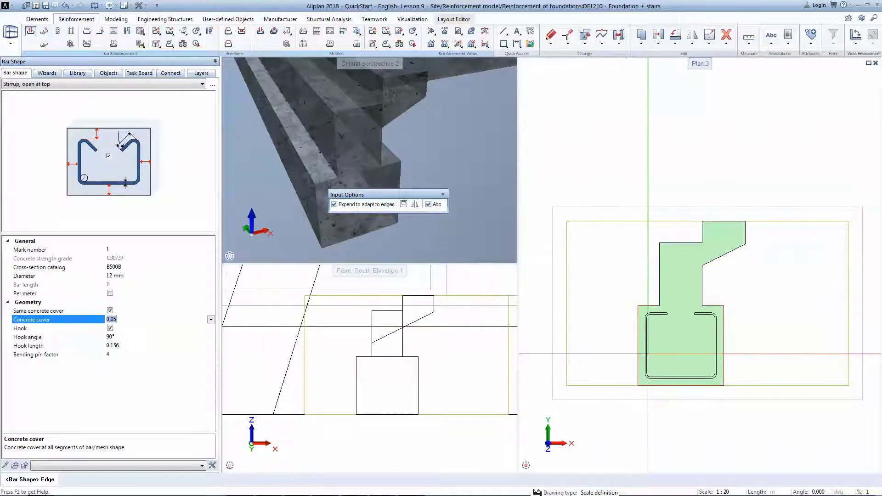
key("Return")
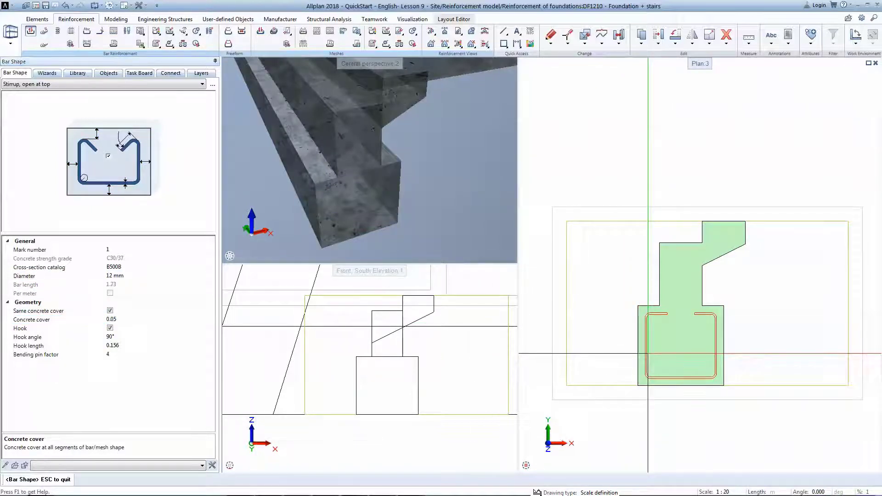
key("Escape")
Label the stirrup beside it as 1 ø12 L=173cm
left_click(648, 355)
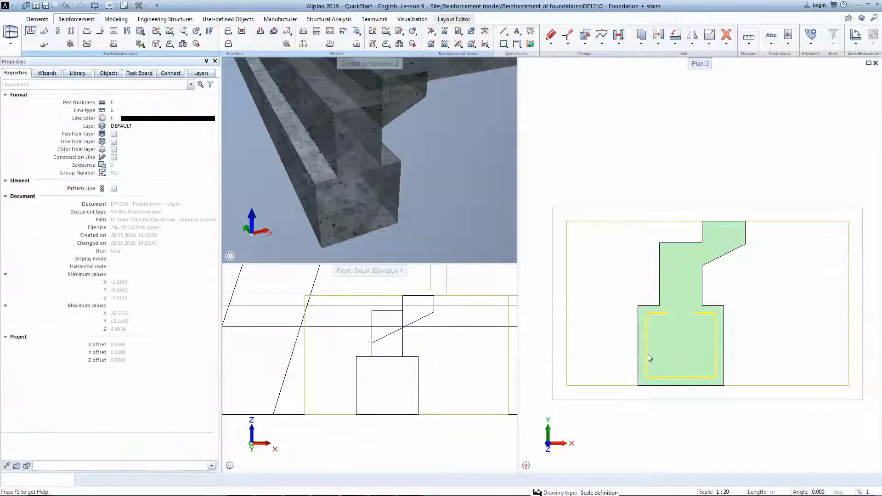
left_click(86, 30)
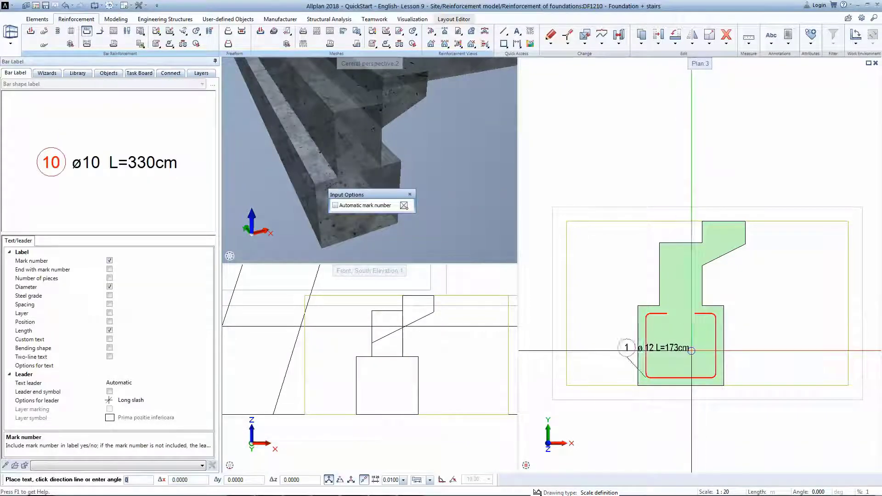
left_click(826, 347)
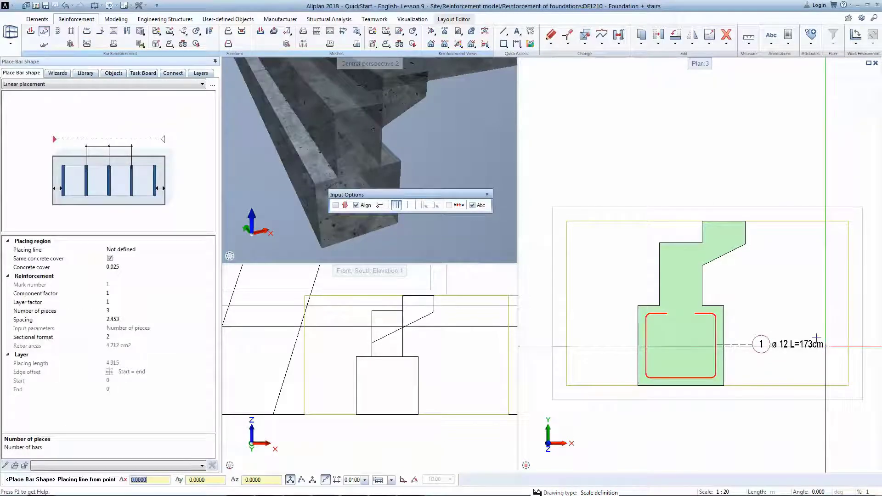
Draw a 12 mm freeform bar from near the column top, bending at its top edge, down to the footing bottom
key("Escape")
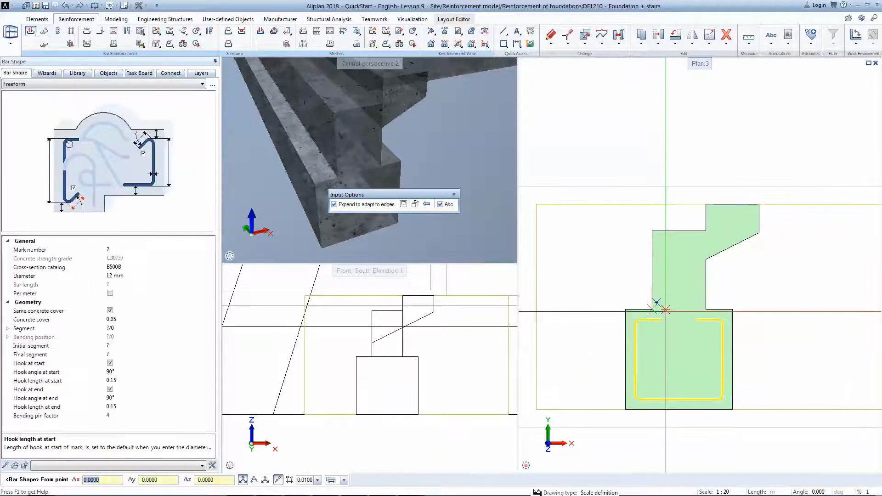
left_click(665, 308)
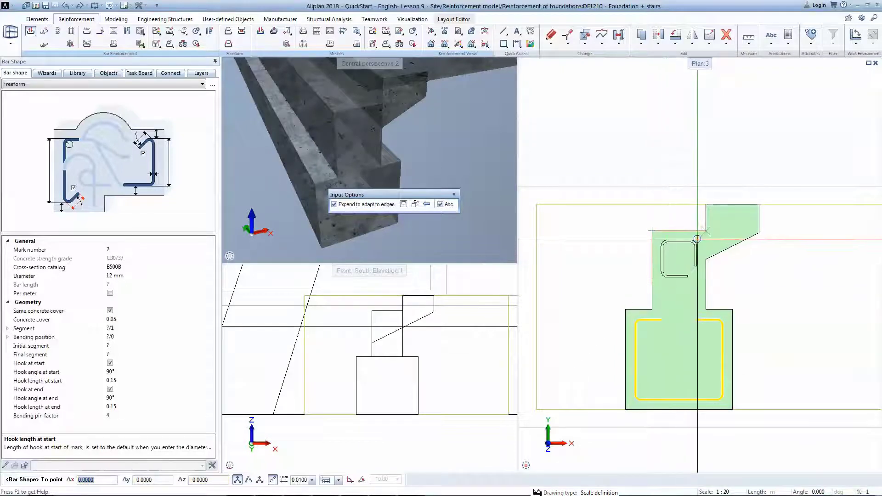
left_click(697, 232)
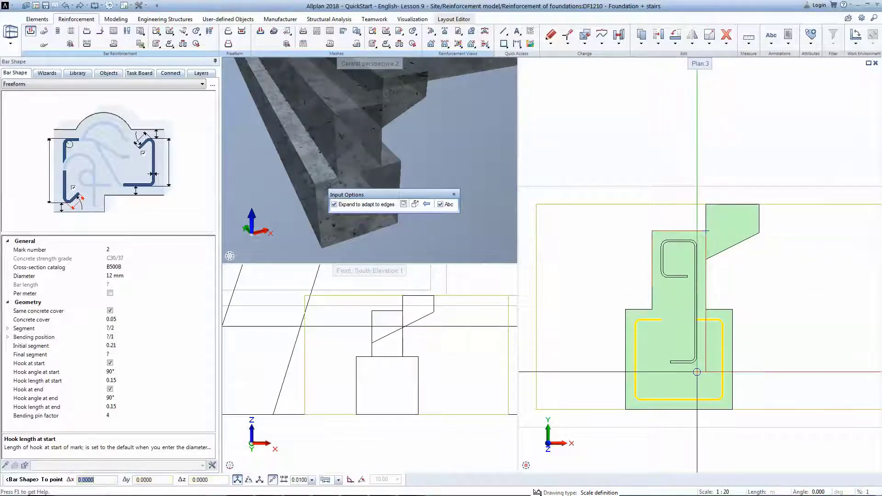
left_click(697, 407)
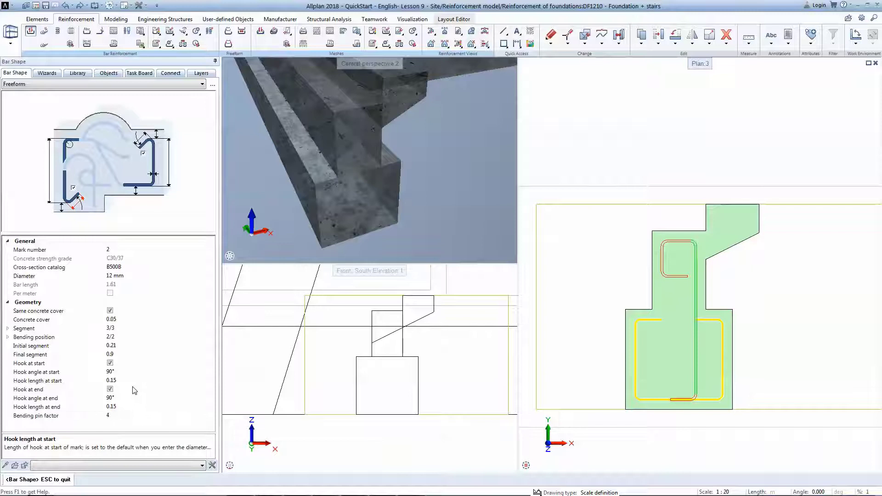
Set bar 2's initial segment to 0.9 and both its start and end hook angles to -90°
left_click(120, 346)
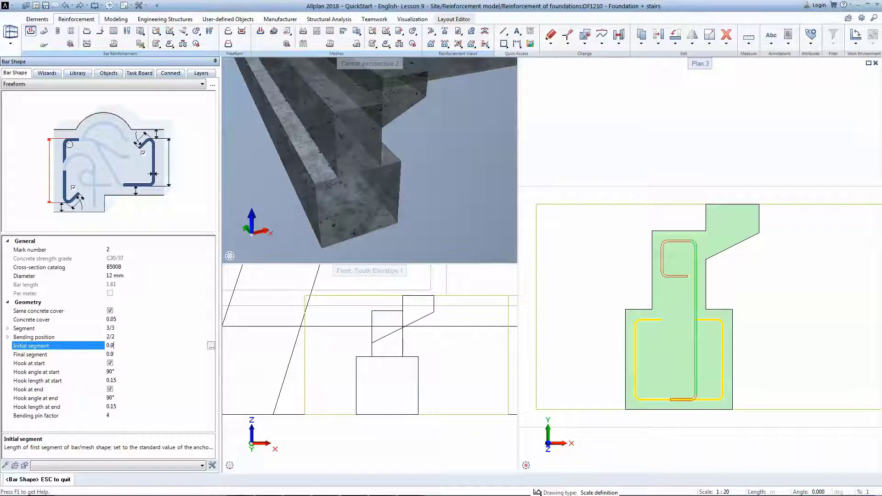
type("0.9")
key("Return")
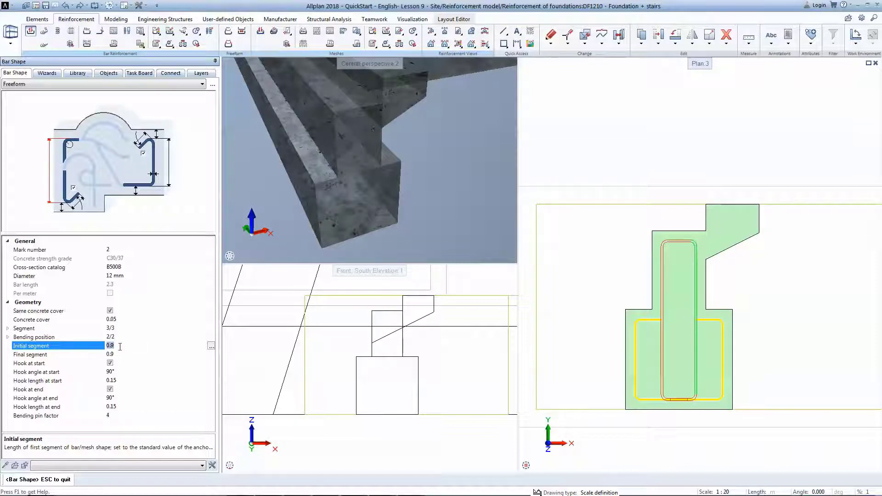
left_click(121, 373)
type("-9")
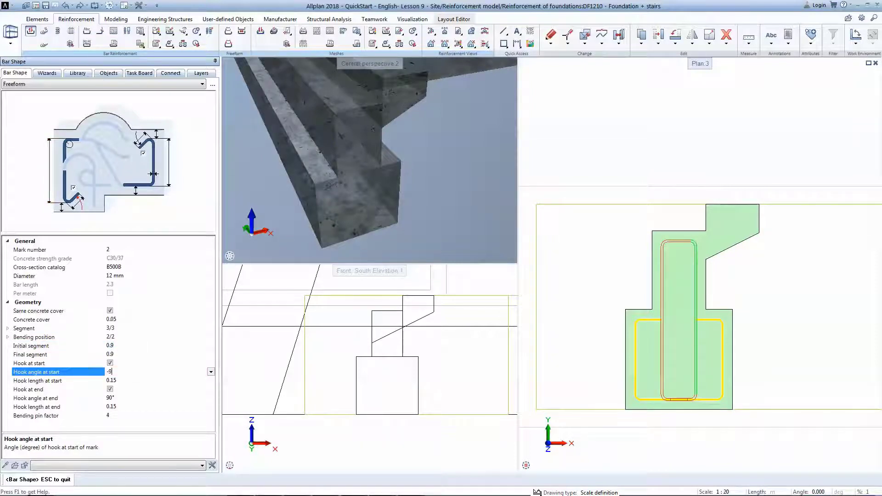
key("Return")
left_click(118, 398)
type("-9")
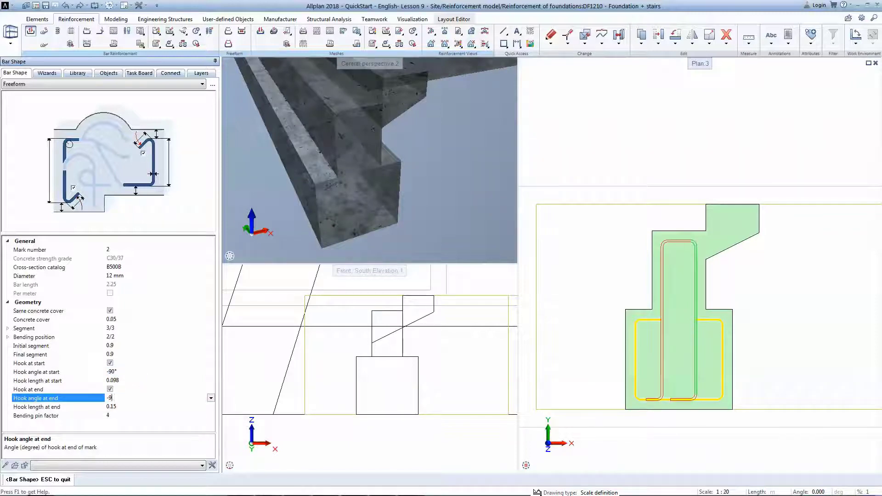
type("0")
key("Return")
Place bar 2, draw 10 mm bar 3 along the stair slope, and label it 3 ø10 L=143cm
key("Escape")
scroll(597, 297, "up", 4)
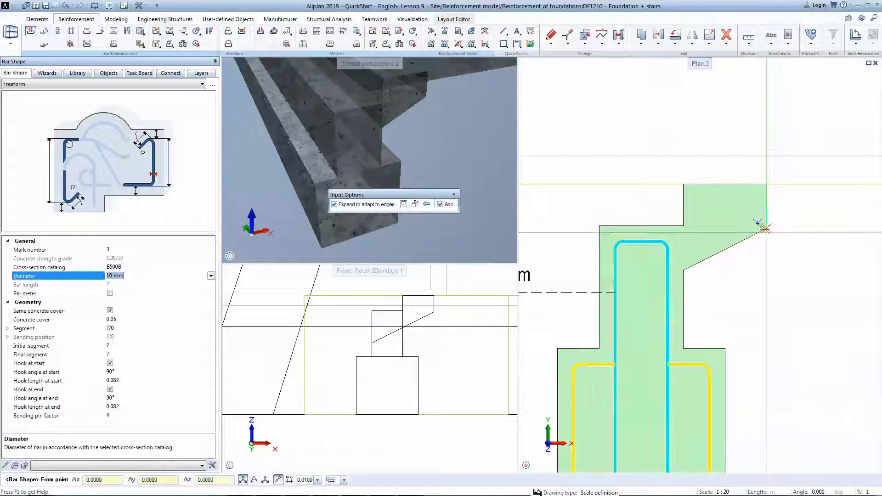
left_click(597, 297)
scroll(597, 296, "down", 2)
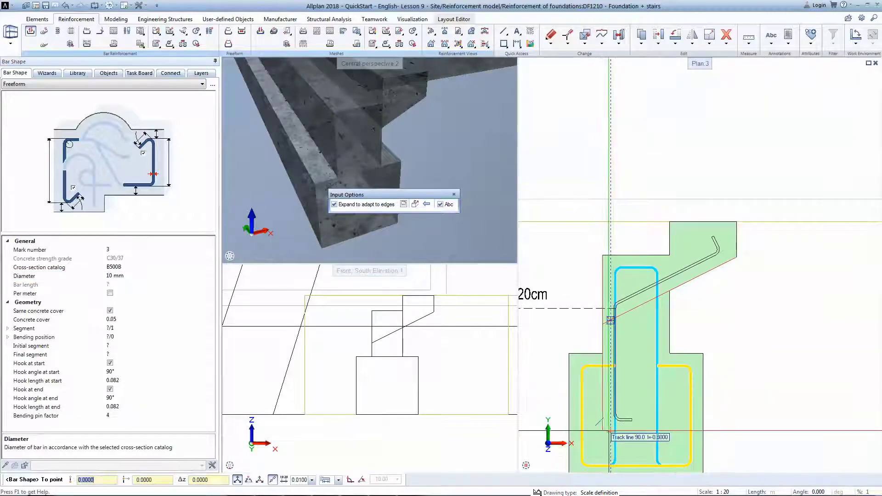
key("Escape")
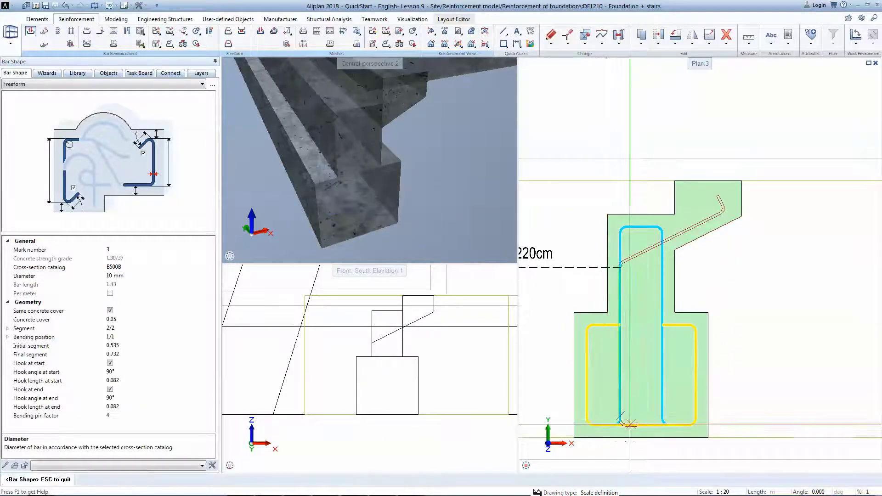
scroll(620, 299, "down", 2)
left_click(532, 372)
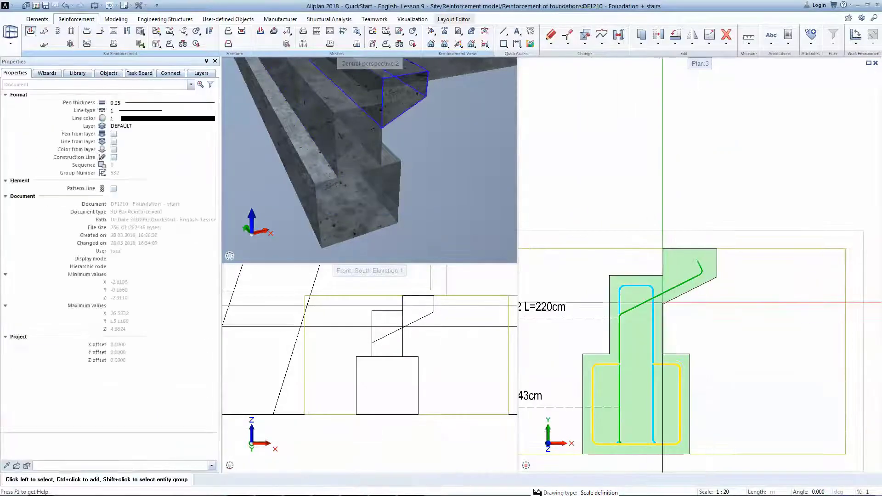
Draw a helper line along the stair slope from its top corner
left_click(501, 30)
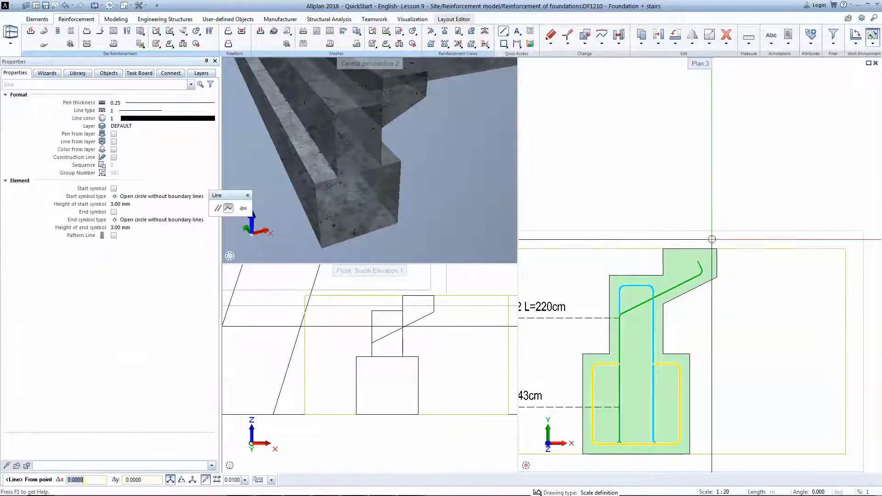
left_click(717, 249)
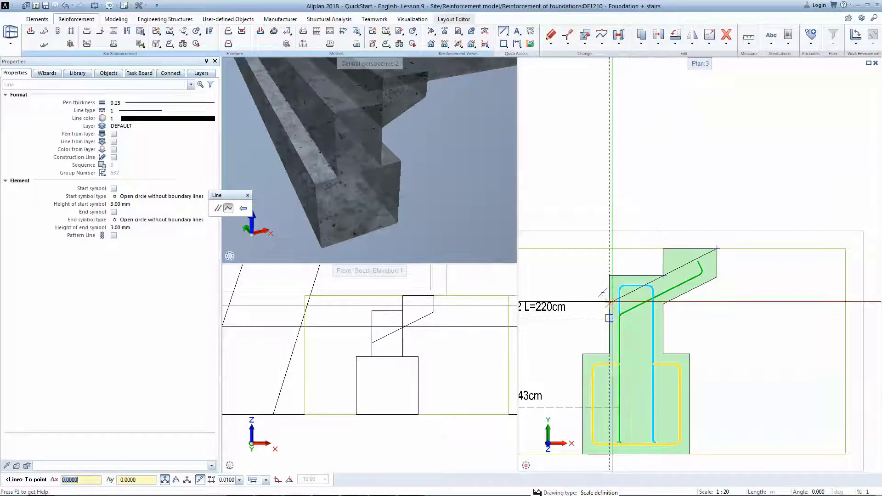
left_click(606, 302)
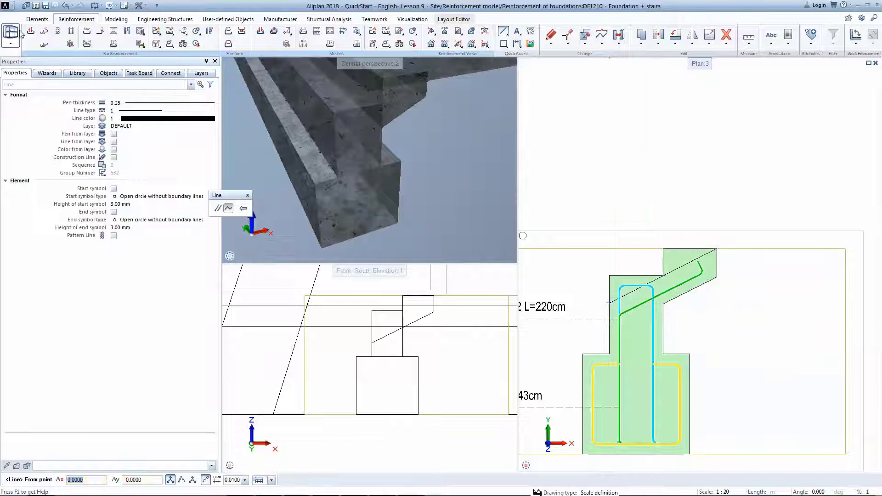
key("Escape")
Draw 10 mm freeform bar 4 beside the slope with separate cover, 0.05 at its end
right_click(698, 276)
scroll(698, 275, "up", 2)
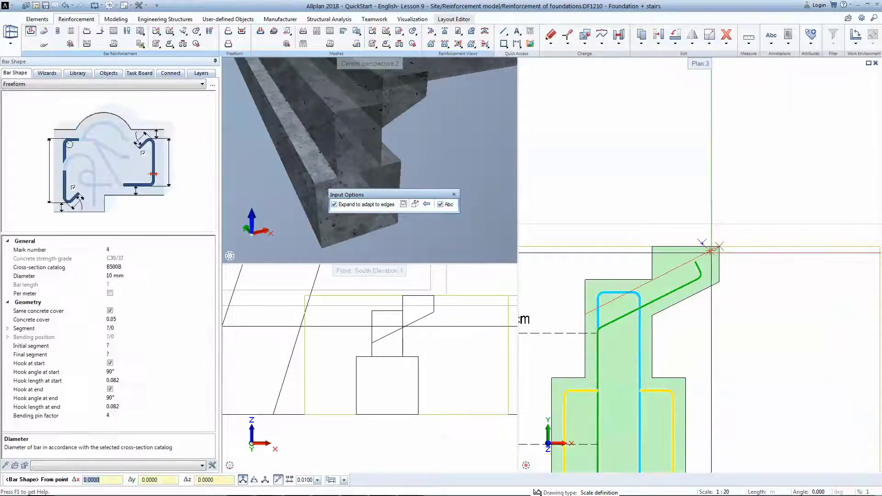
scroll(642, 305, "down", 1)
left_click(110, 311)
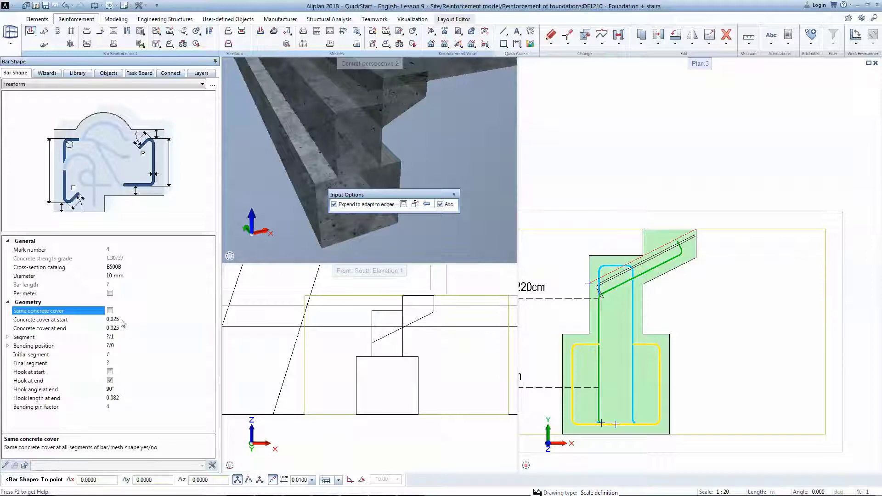
left_click(128, 328)
type("0")
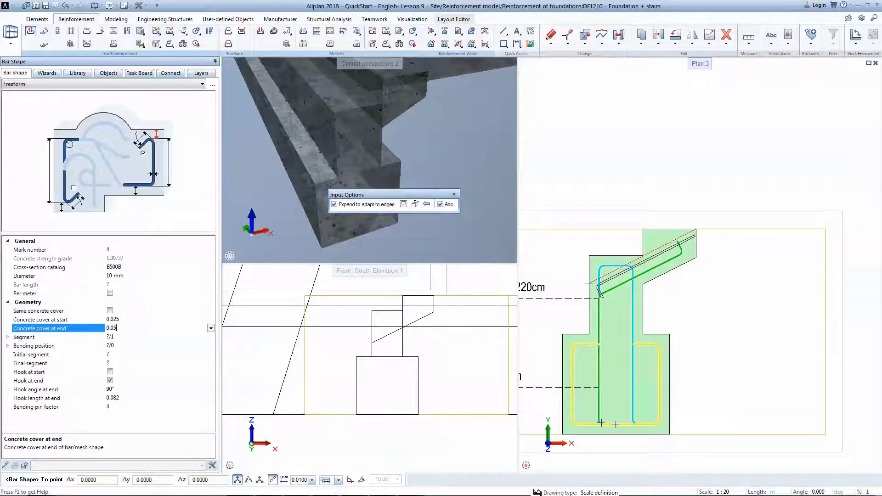
type(".05")
key("Return")
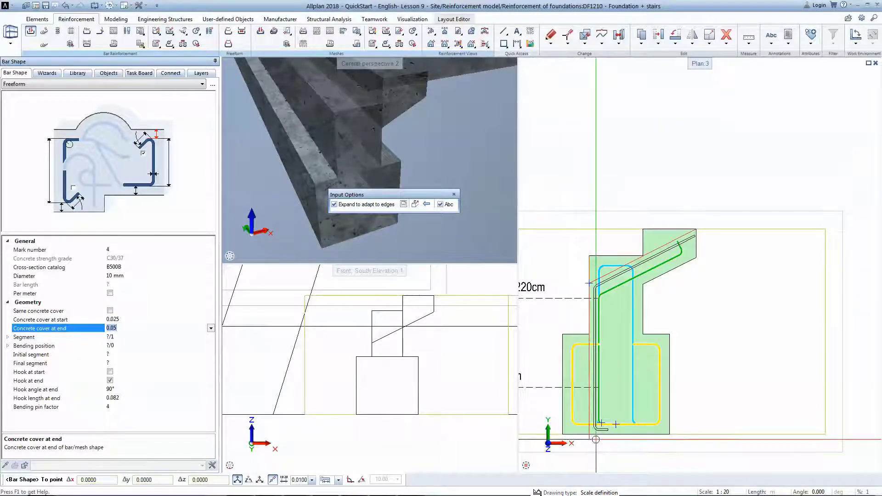
key("Escape")
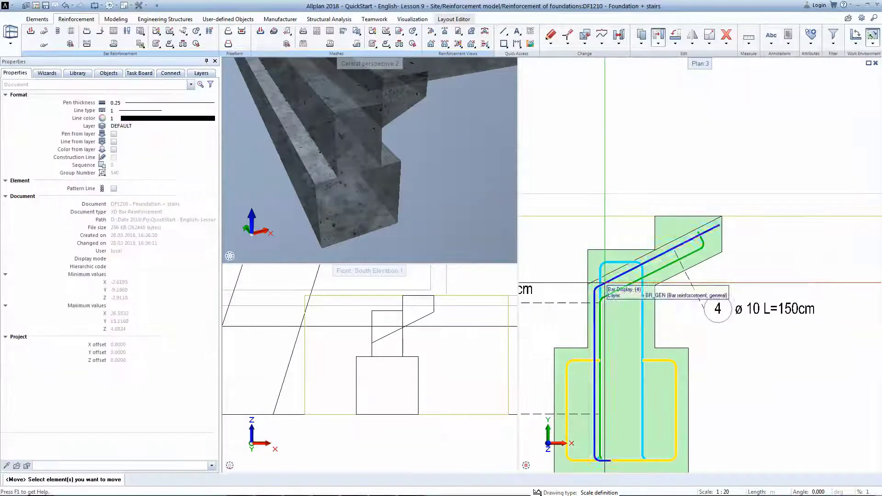
Move bar 4 to the slope corner and stretch its upper end back inside the slope
left_click(604, 294)
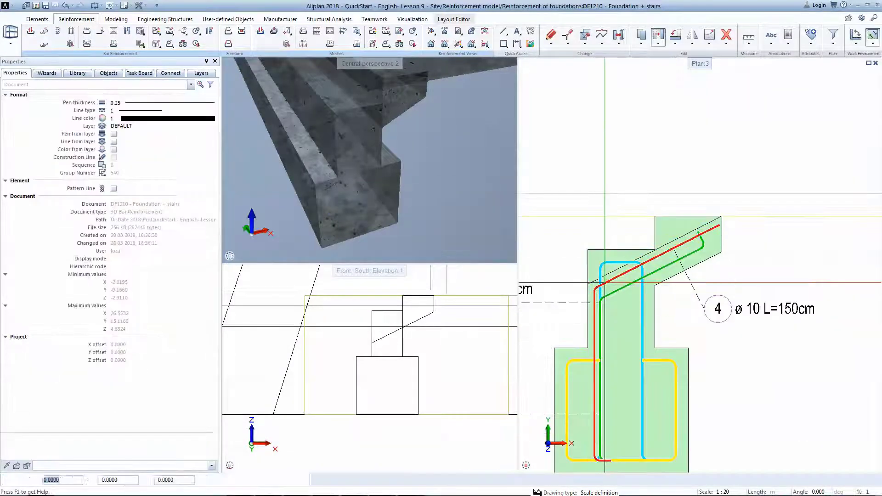
left_click(605, 283)
left_click(604, 283)
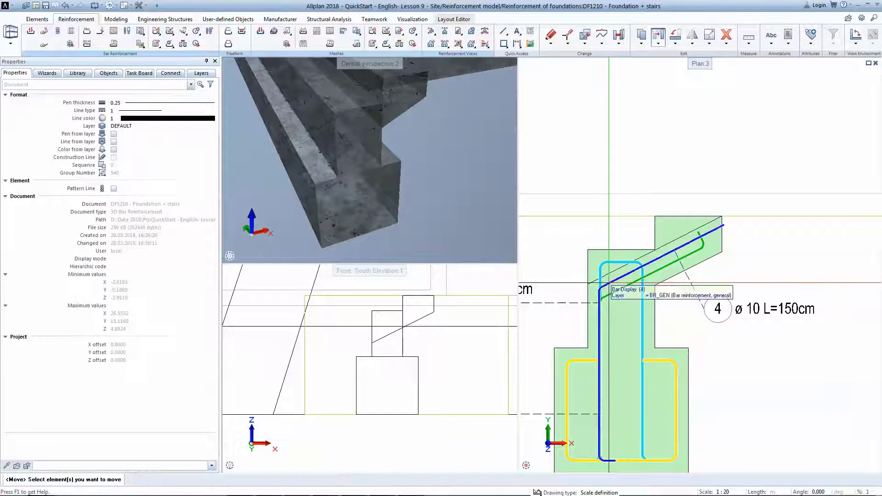
scroll(723, 234, "up", 3)
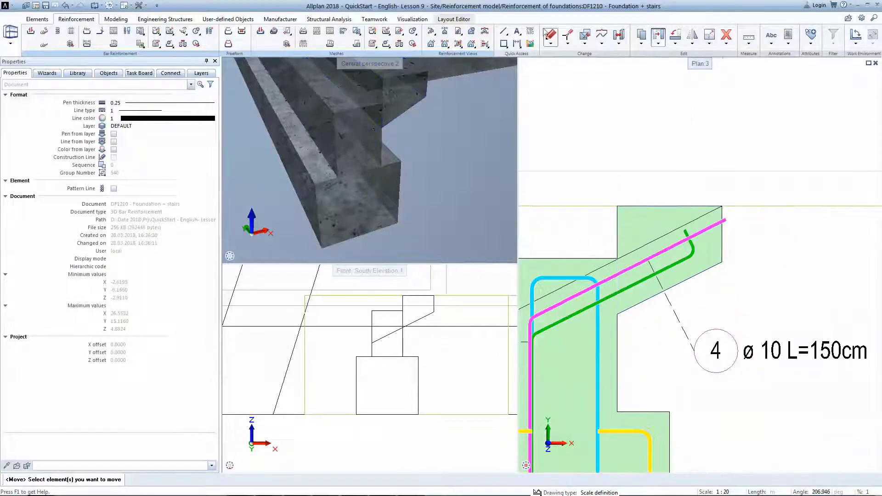
left_click(567, 36)
left_click_drag(709, 206, 735, 229)
left_click(726, 221)
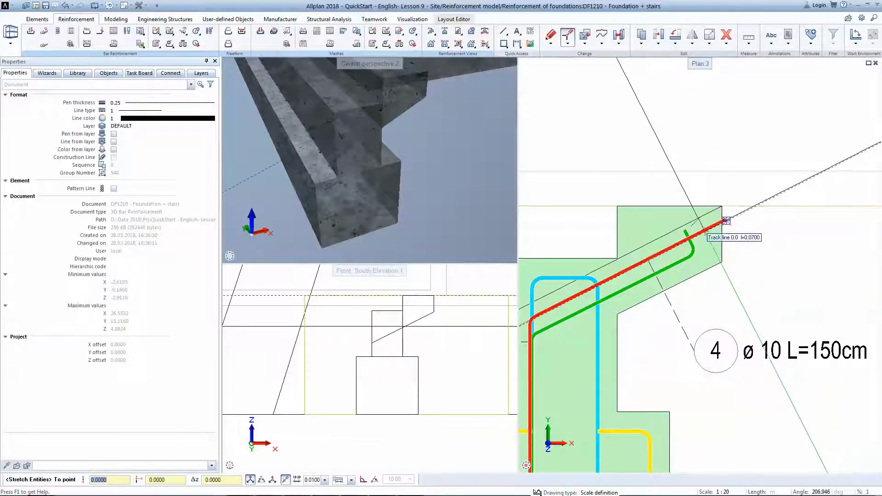
left_click(702, 232)
key("Escape")
Add a 90° hook to bar 4's upper end, lengthening it to 151cm
right_click(703, 232)
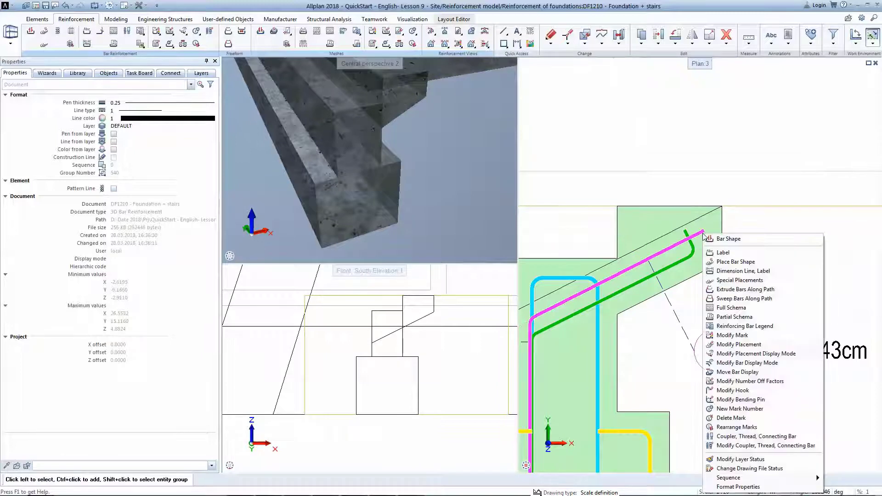
left_click(753, 398)
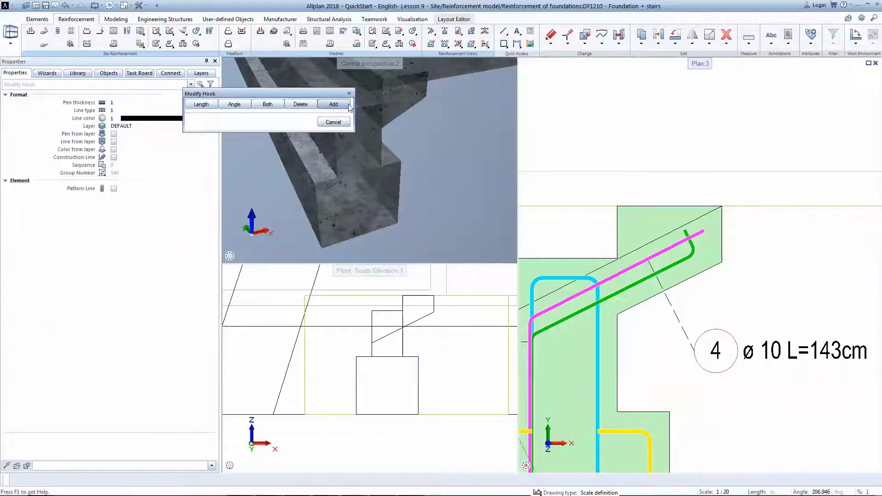
left_click(703, 232)
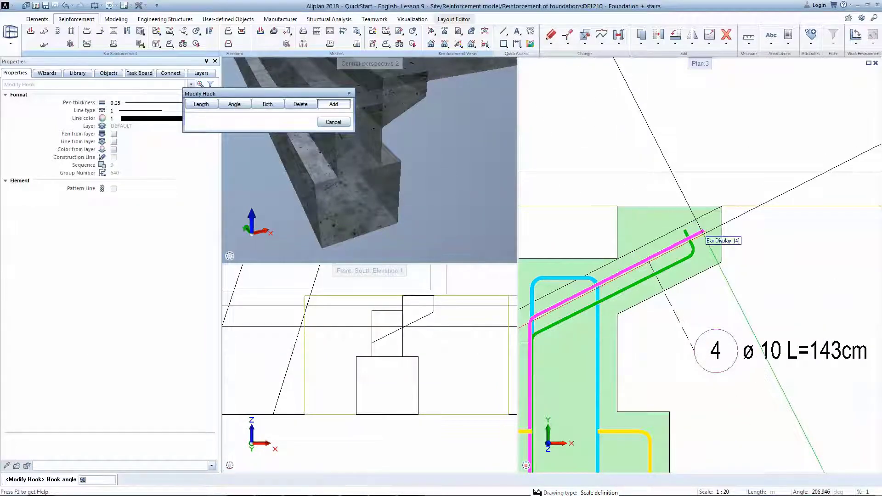
key("Return")
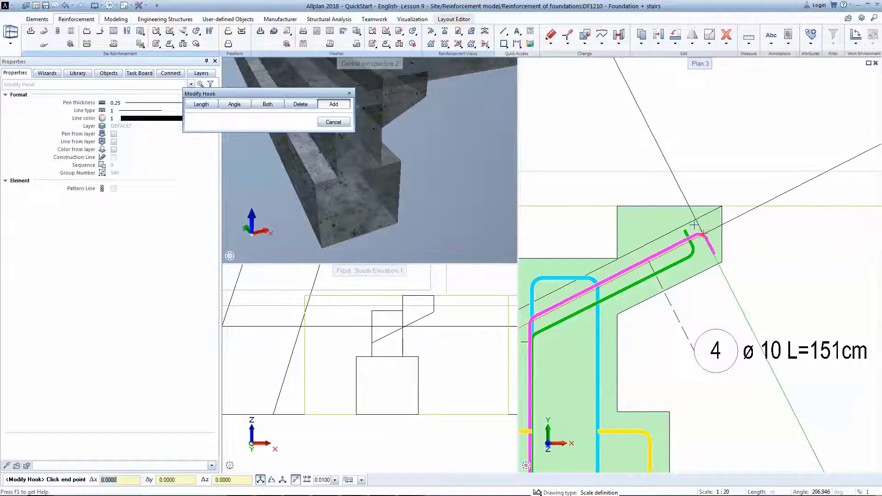
scroll(710, 242, "down", 2)
key("Escape")
left_click(826, 492)
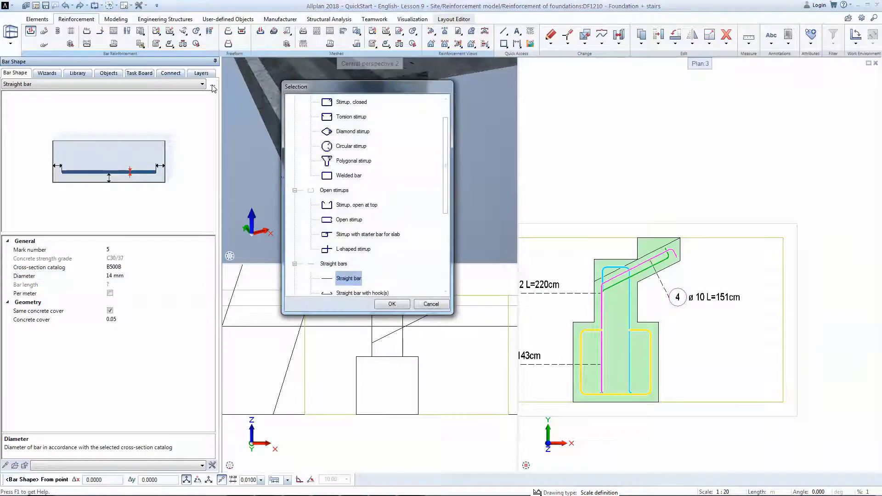
Place 14 mm straight bar 5 as a point in the stirrup's lower-left corner
double_click(349, 278)
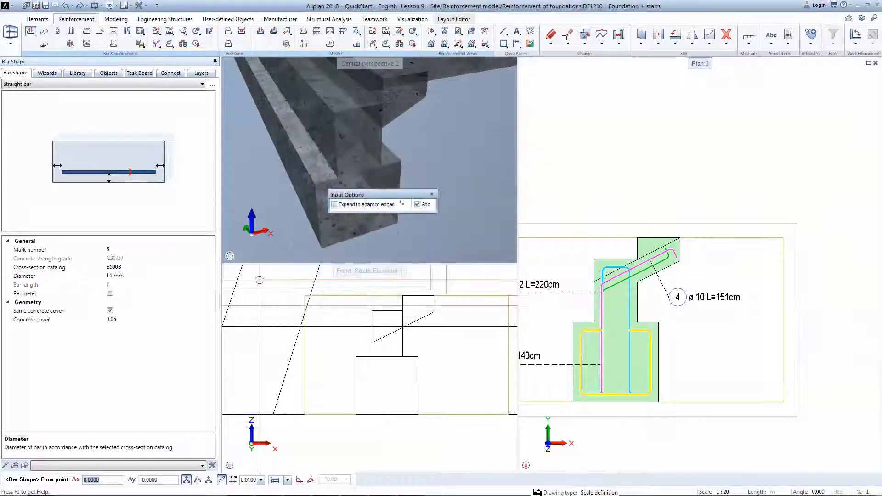
left_click(156, 276)
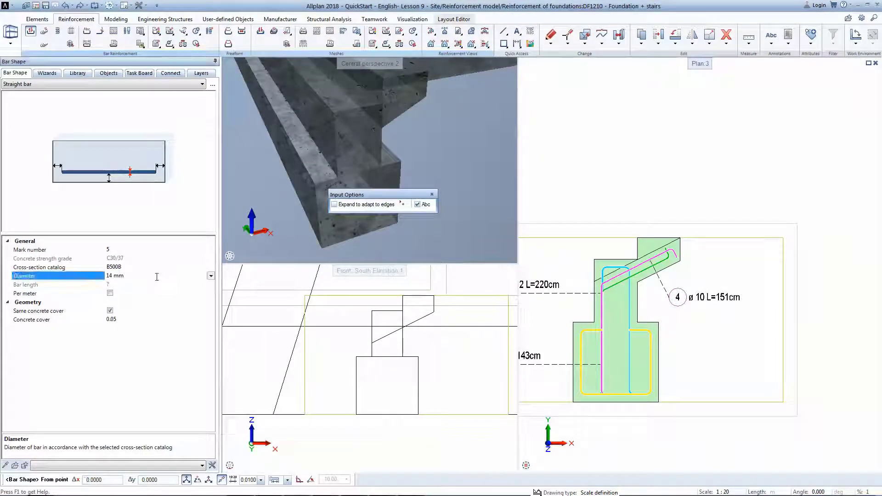
type("1")
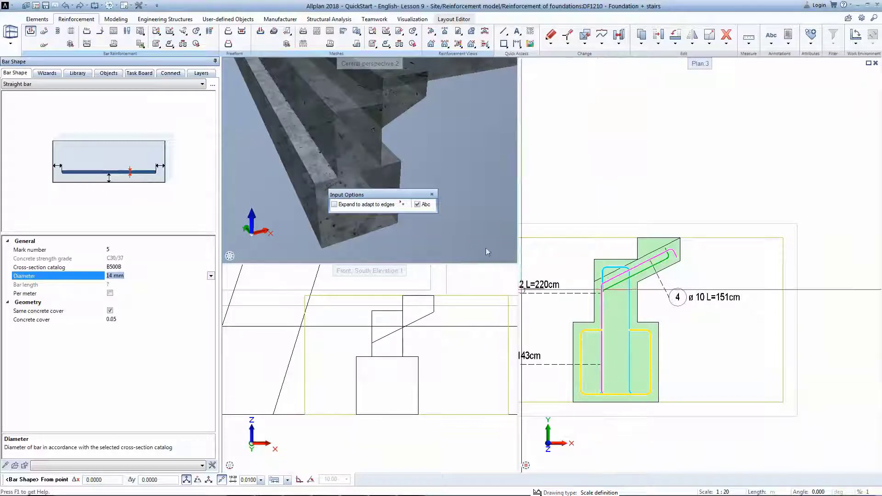
left_click(403, 204)
scroll(589, 386, "up", 3)
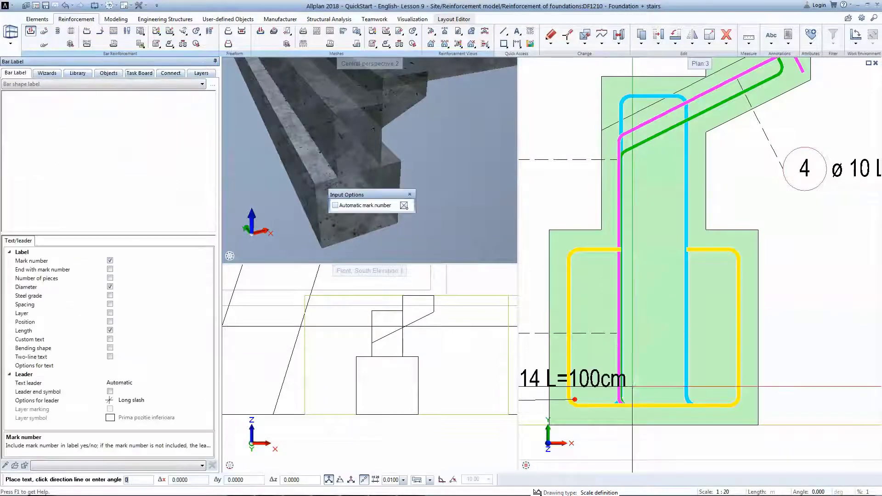
left_click(633, 388)
key("Escape")
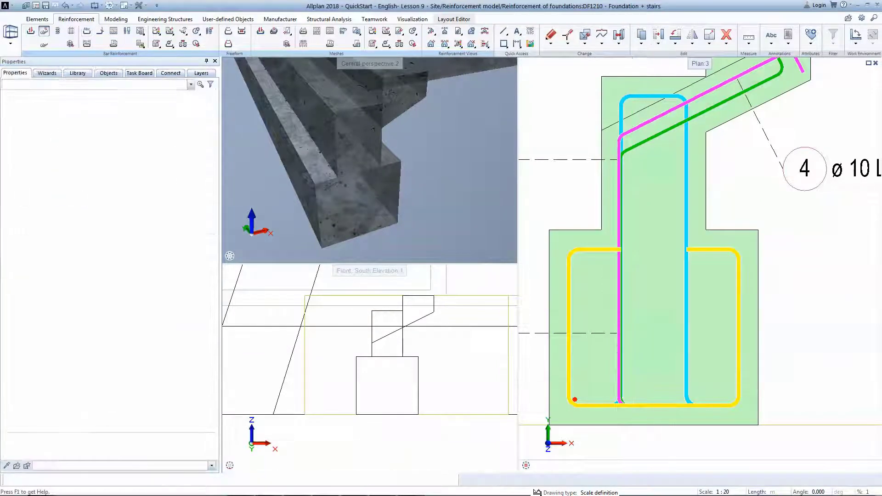
Copy the corner bar repeatedly up the stirrup's left side
key("ctrl+c")
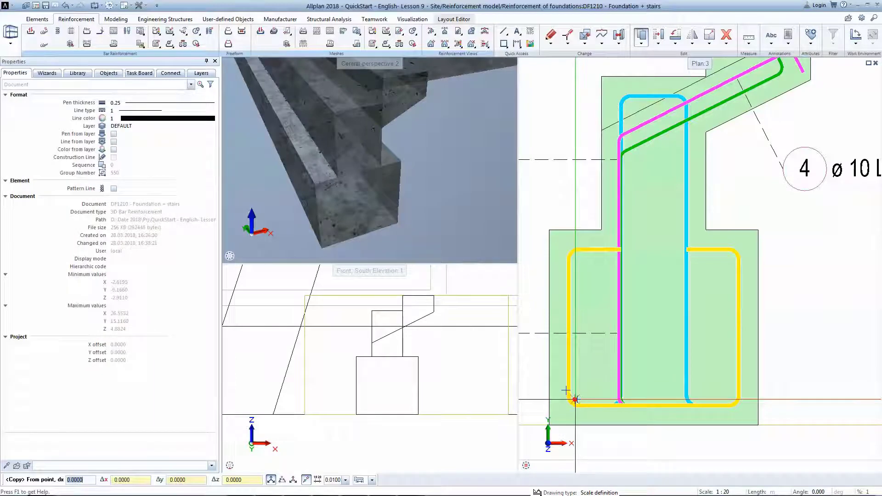
left_click(574, 400)
scroll(589, 263, "up", 3)
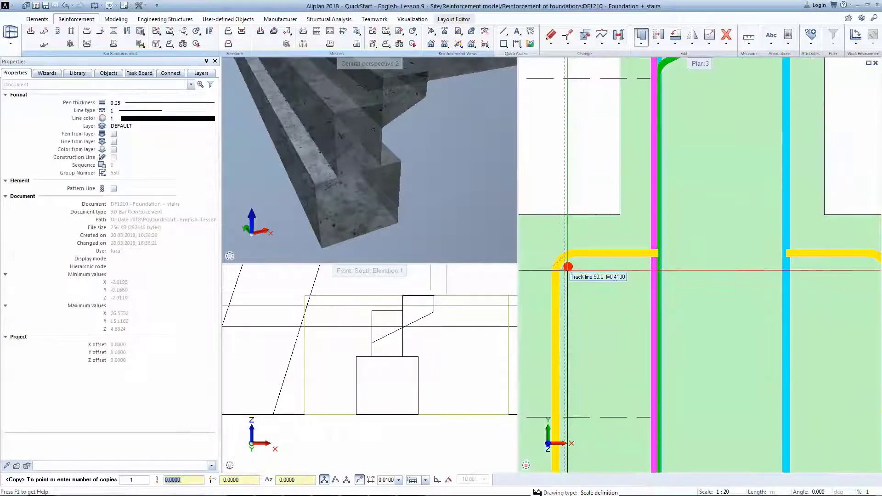
scroll(568, 266, "down", 2)
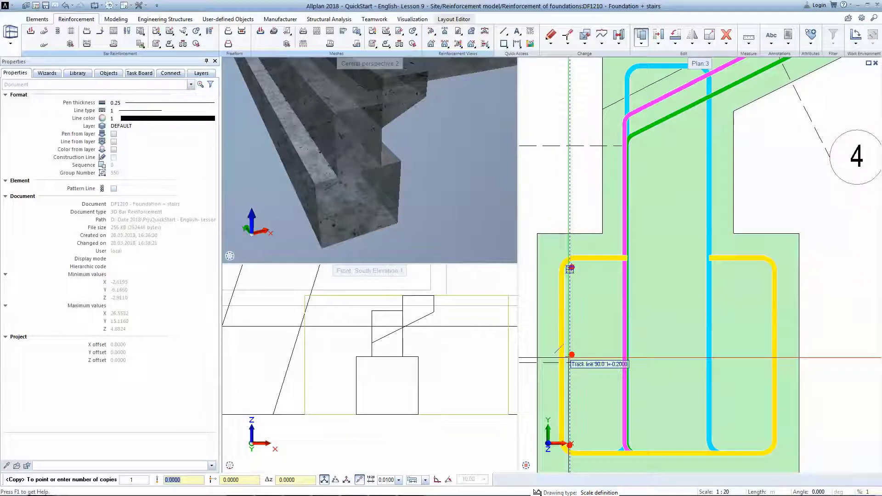
scroll(569, 361, "down", 2)
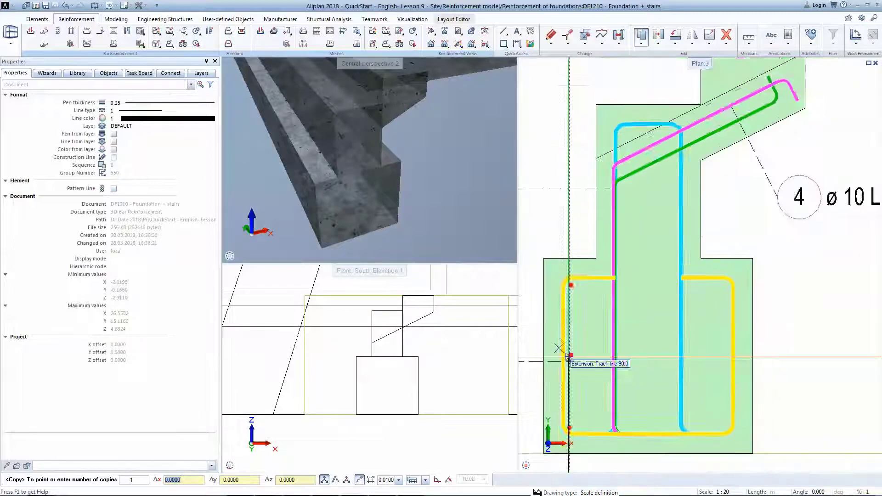
scroll(620, 400, "up", 4)
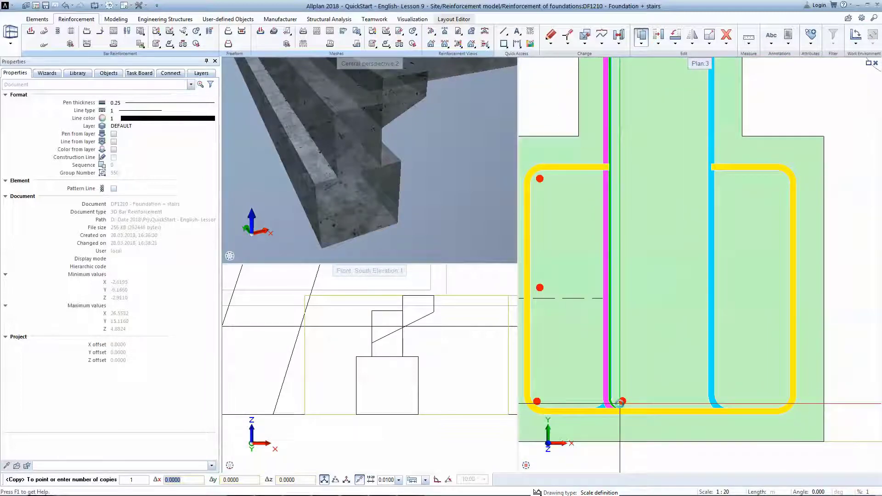
scroll(621, 400, "down", 1)
scroll(620, 401, "down", 2)
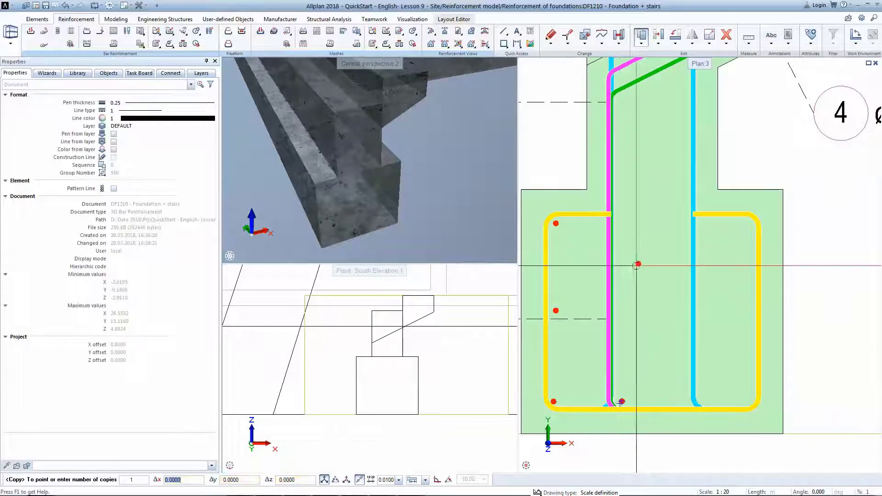
key("Escape")
Mirror the left-side bars across the section centre onto the stirrup's right side
left_click(692, 37)
left_click(718, 62)
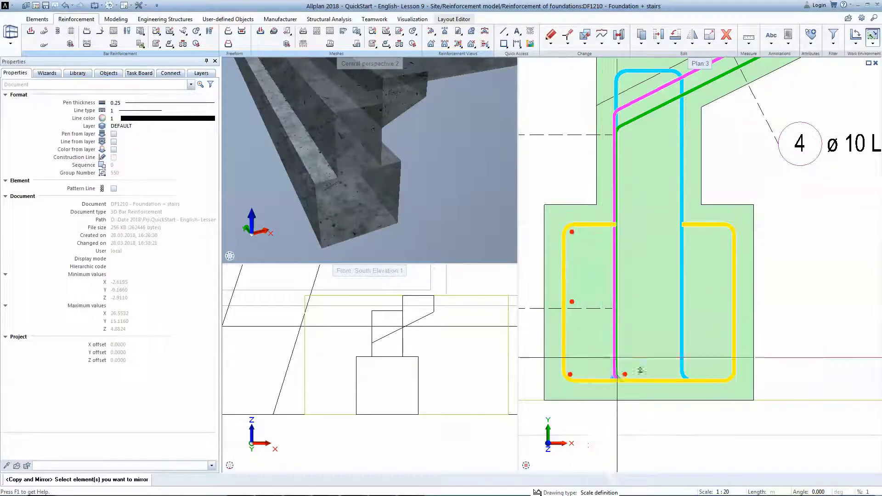
left_click(639, 374)
left_click(648, 342)
left_click(648, 91)
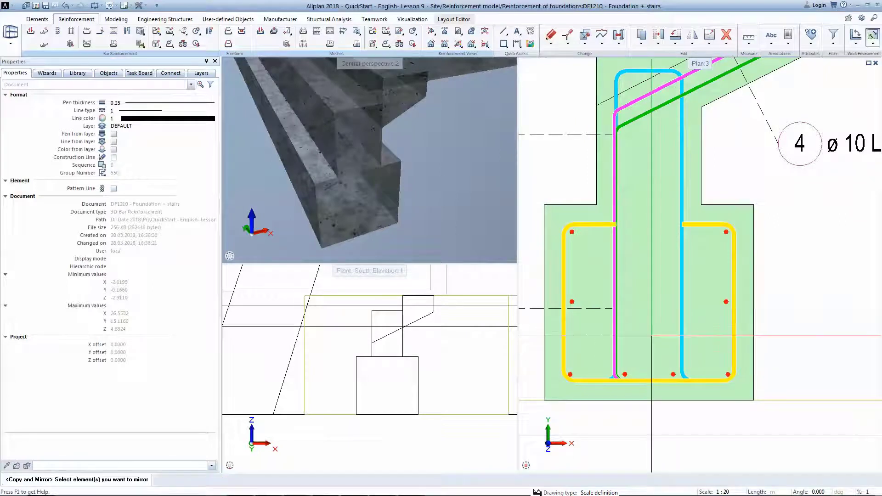
key("Escape")
Copy a bottom bar further right along the stirrup's bottom and select the bars
middle_click_drag(689, 322, 693, 255)
left_click(641, 35)
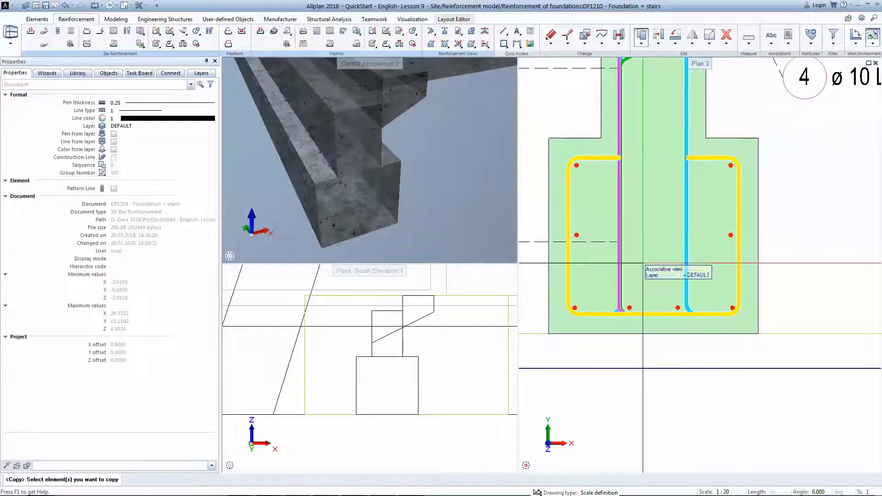
left_click(630, 306)
left_click(629, 307)
left_click(654, 308)
key("Escape")
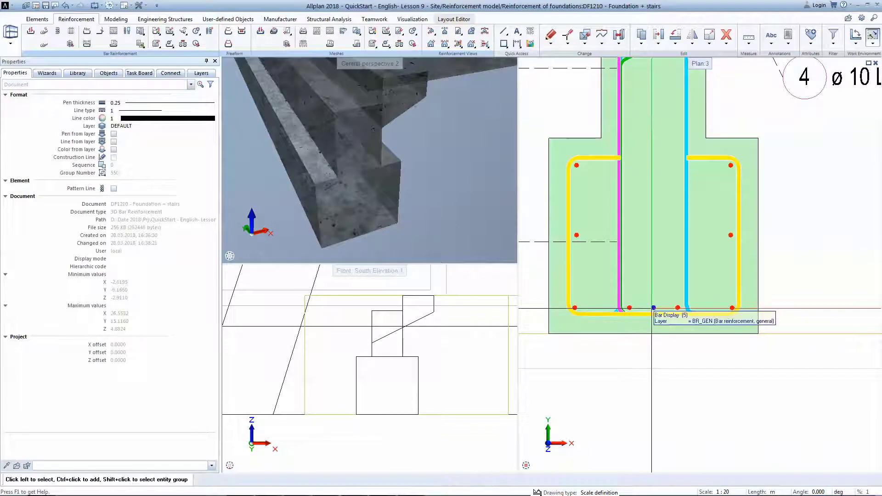
left_click(638, 319)
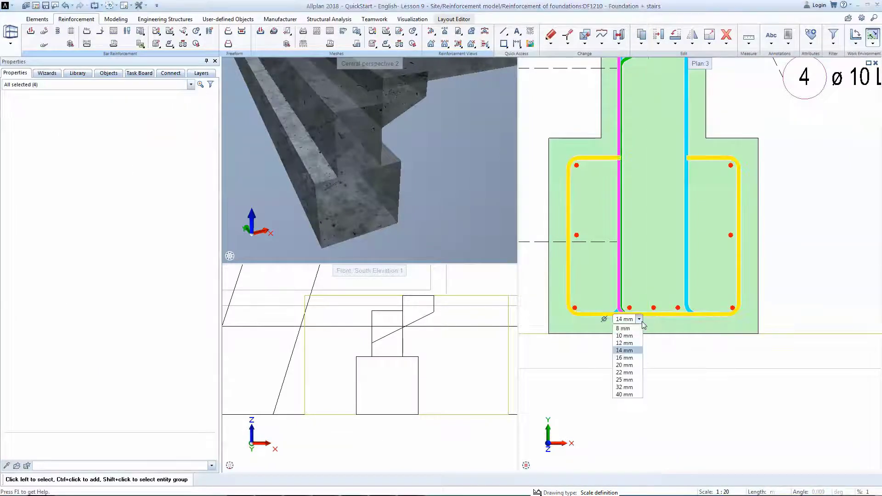
Change the selected longitudinal bars to 12 mm diameter
left_click(624, 343)
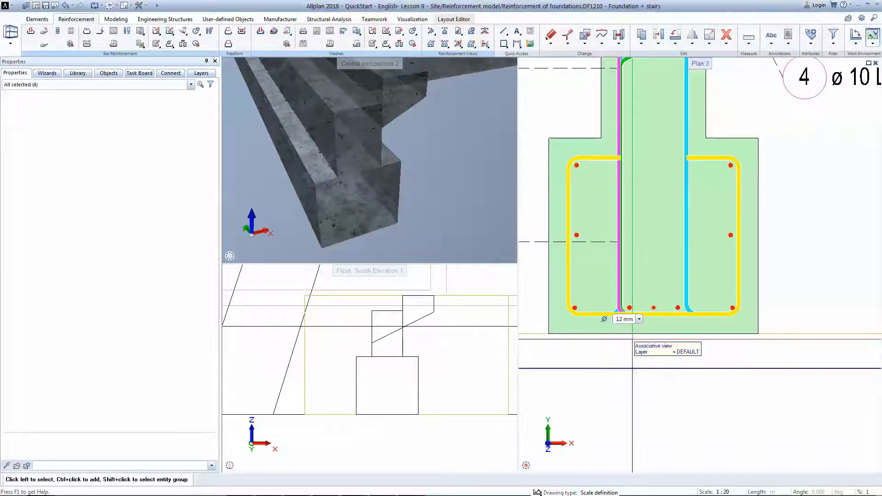
key("Escape")
scroll(675, 344, "down", 2)
Copy a bar up to the upper corner of the wall's blue stirrup
key("ctrl+c")
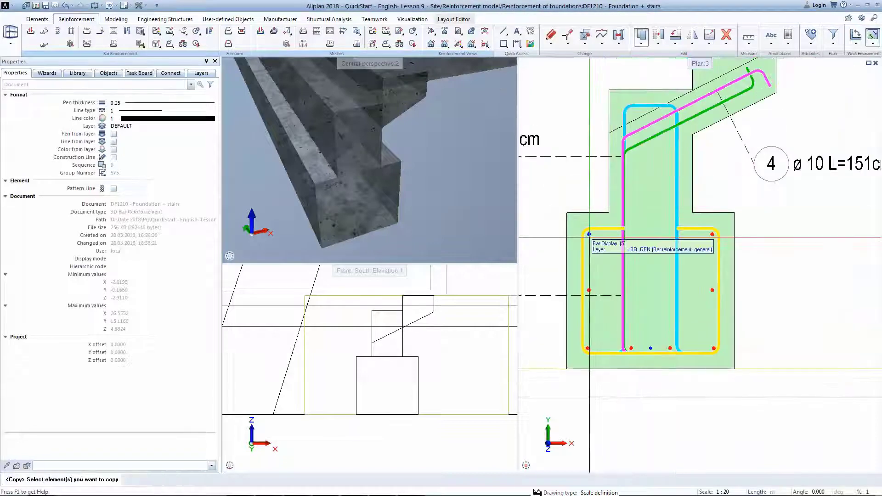
left_click(596, 256)
scroll(642, 128, "up", 2)
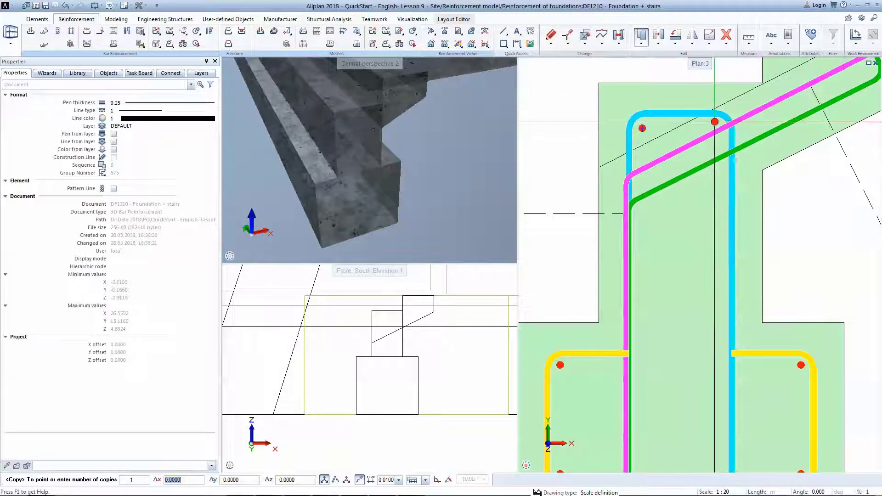
scroll(636, 189, "down", 2)
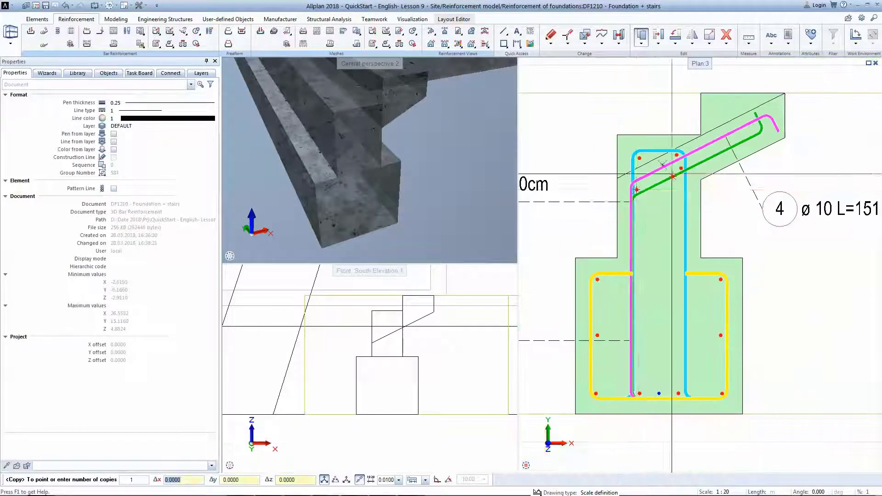
scroll(764, 115, "up", 2)
left_click(767, 116)
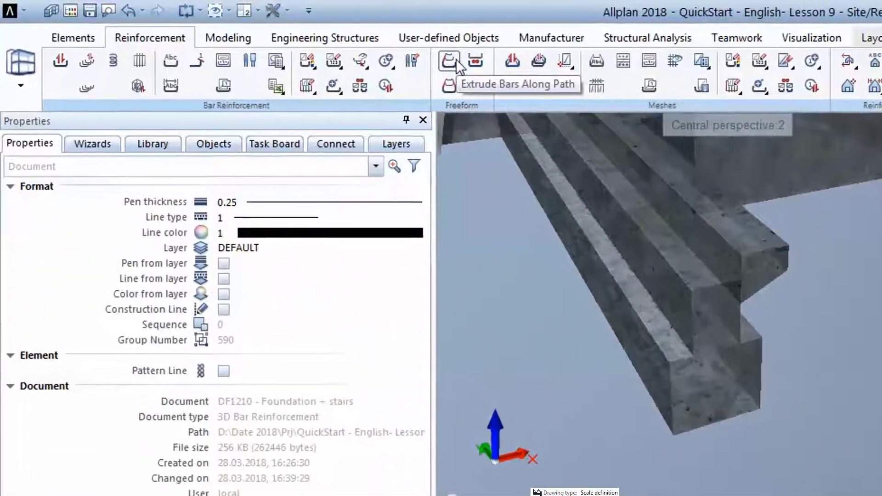
Extrude all foundation-section bars along the stair element with 0.15 transverse spacing
left_click(377, 51)
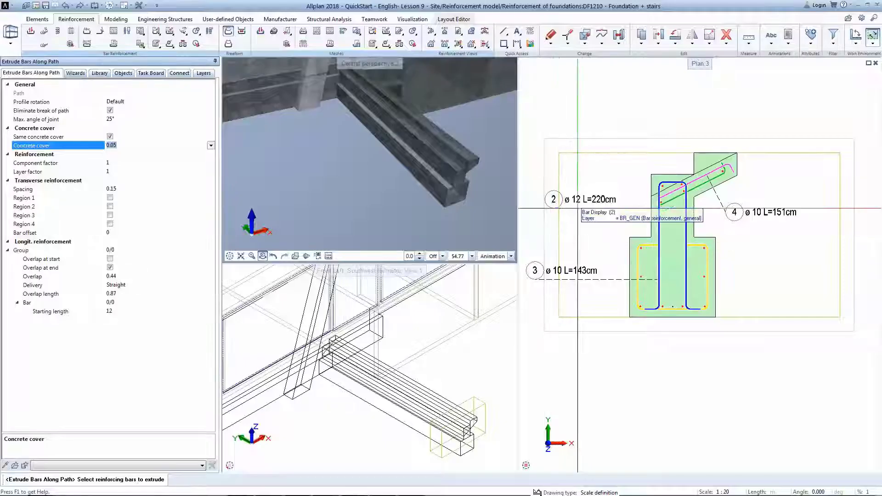
left_click_drag(581, 108, 749, 317)
right_click(768, 347)
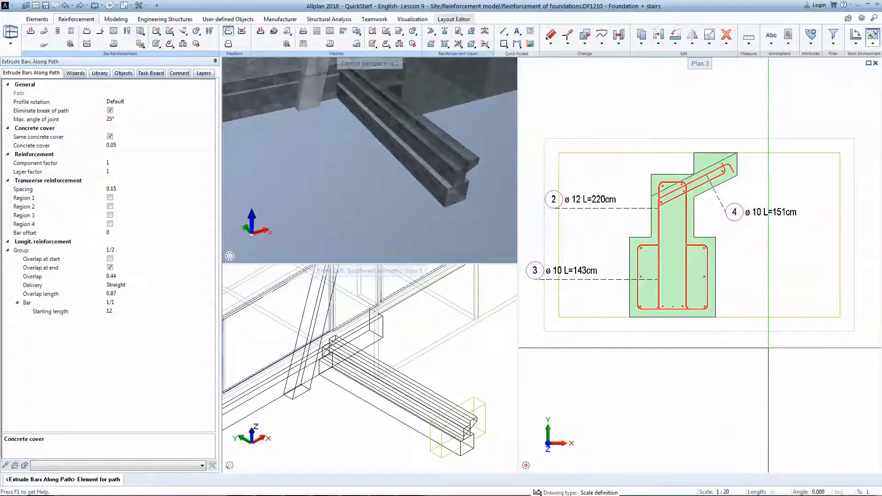
left_click(414, 378)
left_click(115, 190)
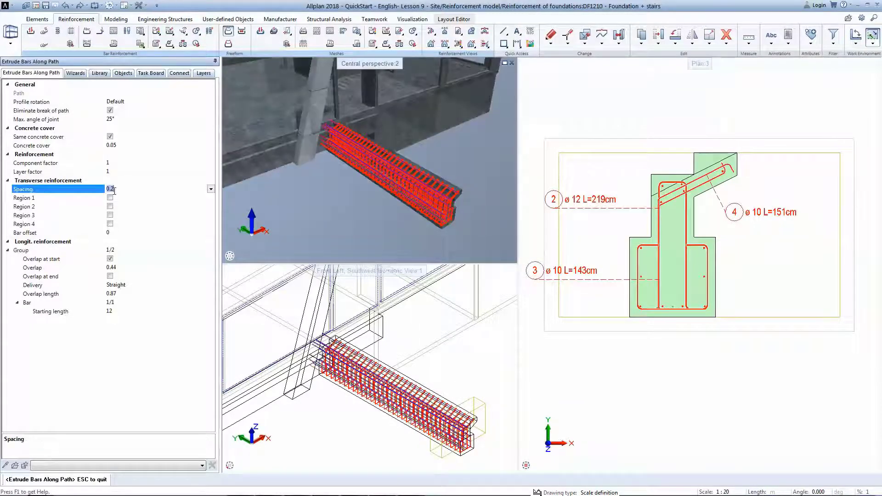
type(".15")
key("Return")
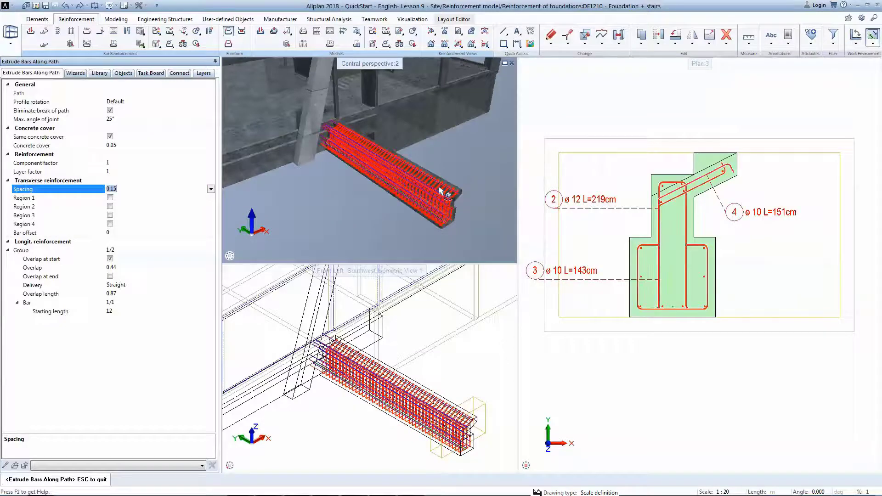
left_click(73, 199)
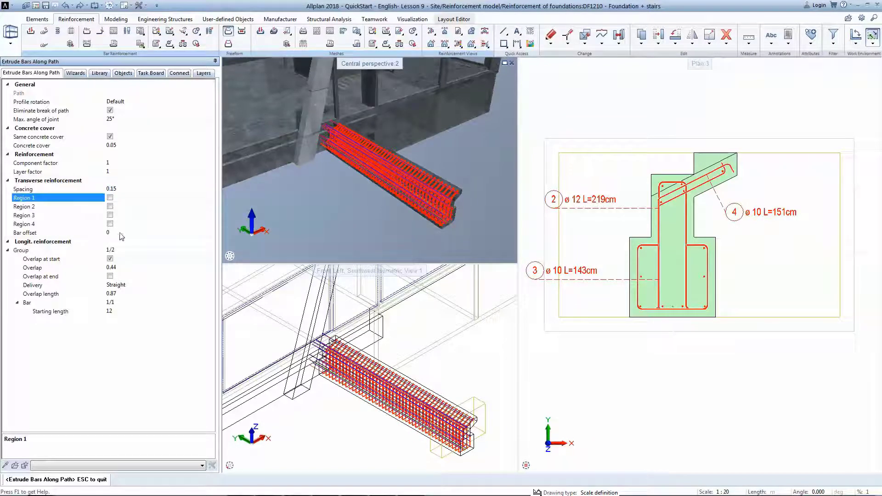
key("Escape")
scroll(468, 224, "up", 5)
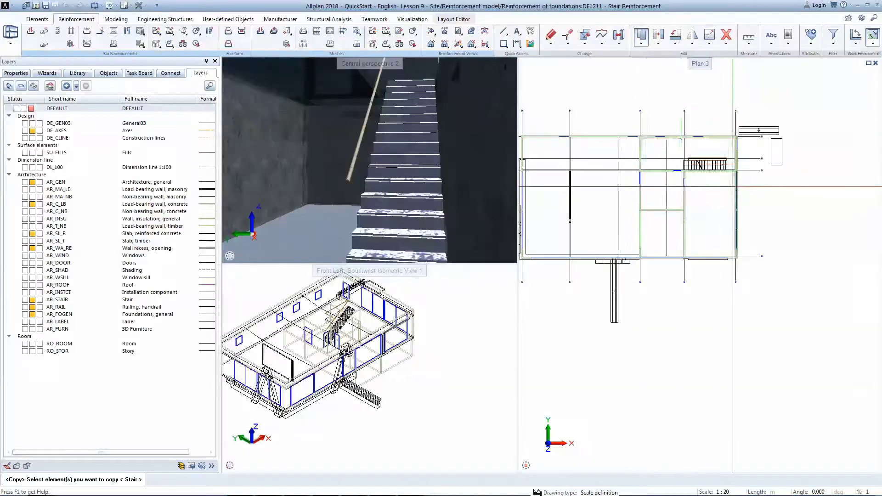
Place the stair copy at its target point beside the building
left_click(744, 189)
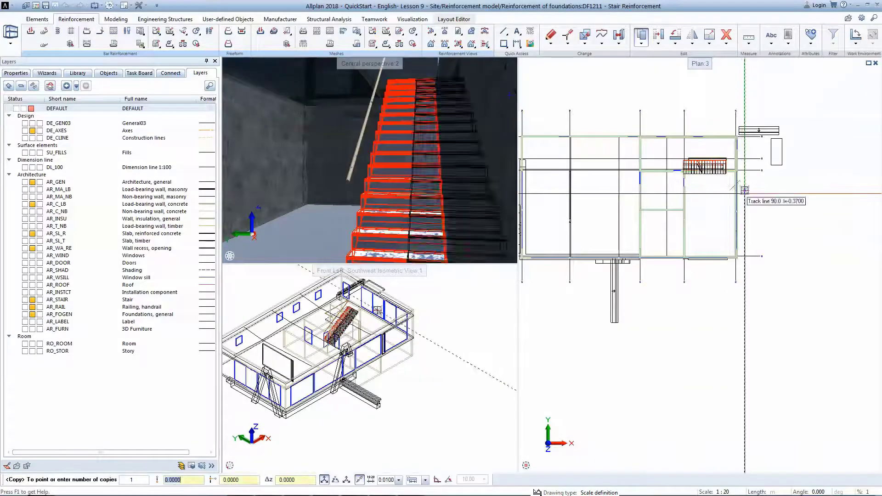
left_click(475, 358)
key("Escape")
scroll(412, 364, "up", 5)
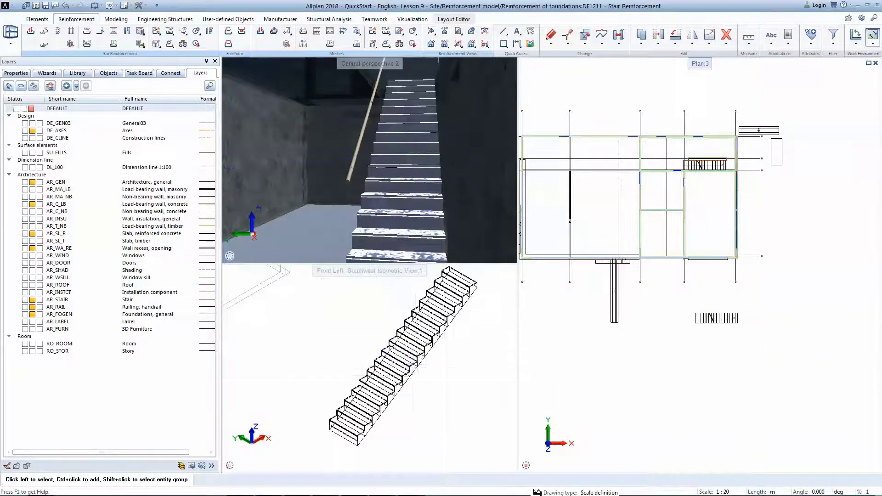
Review the copied stair's geometry settings, then bring up the parts library
double_click(412, 364)
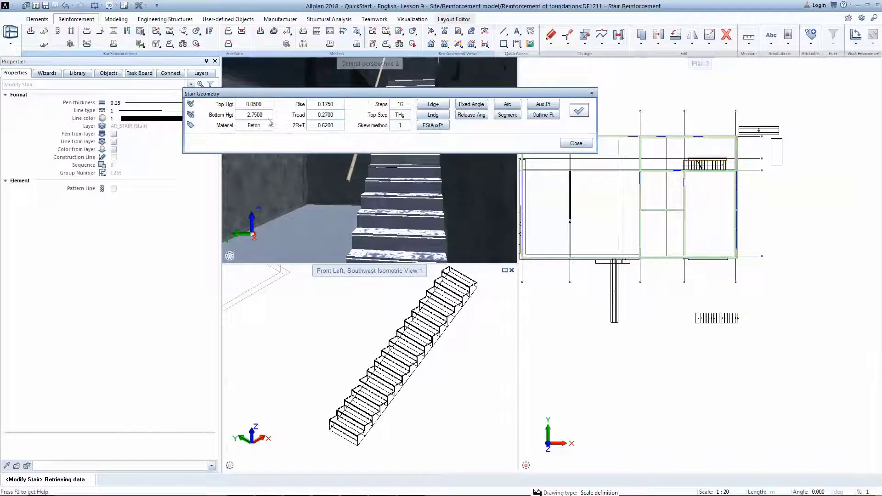
key("Escape")
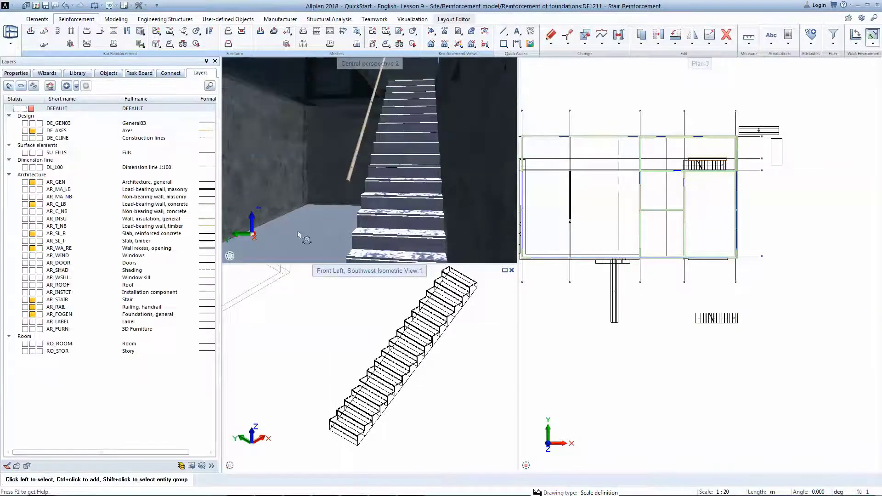
left_click(77, 73)
Start the Engineering Stair builder PythonPart and load the Lesson9 - stair favourite
left_click(73, 350)
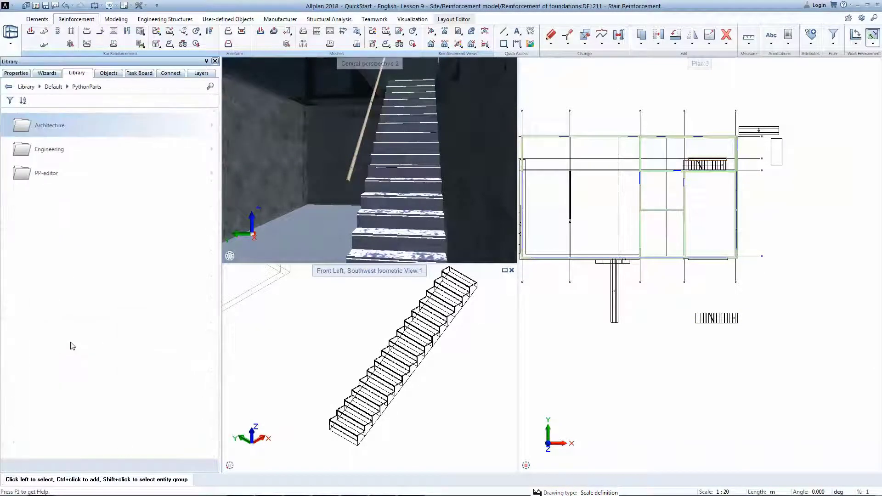
left_click(64, 152)
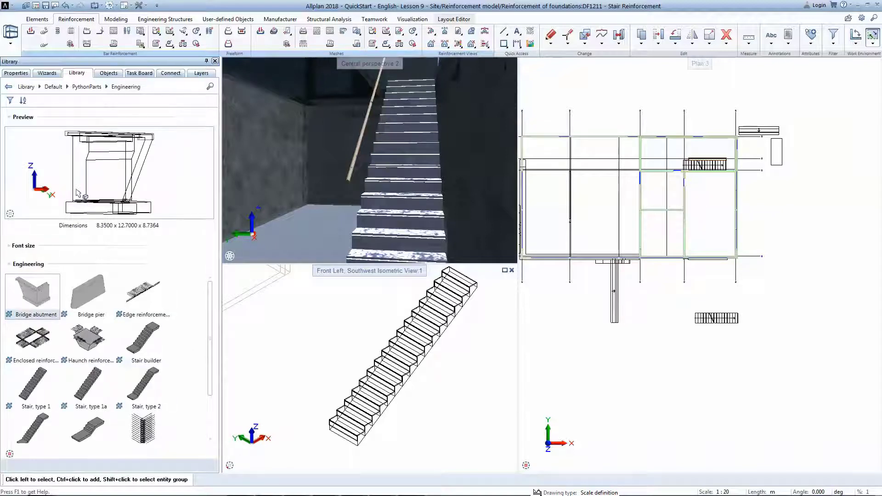
double_click(139, 343)
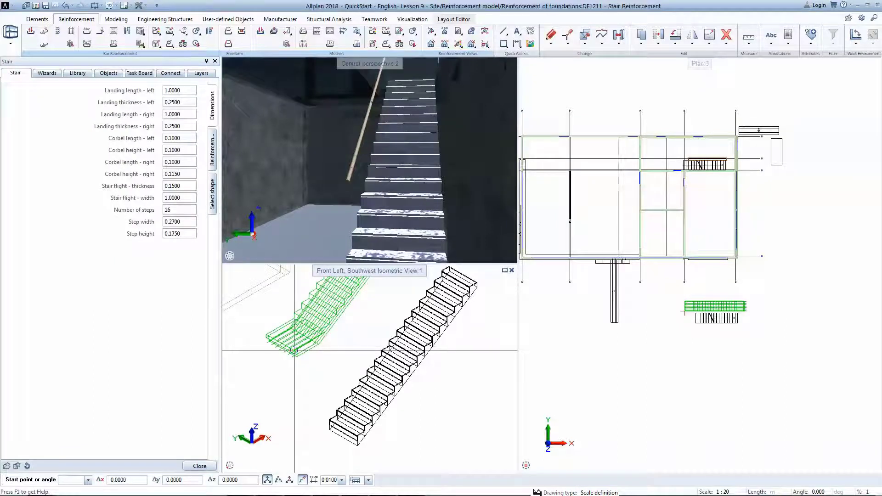
left_click(7, 465)
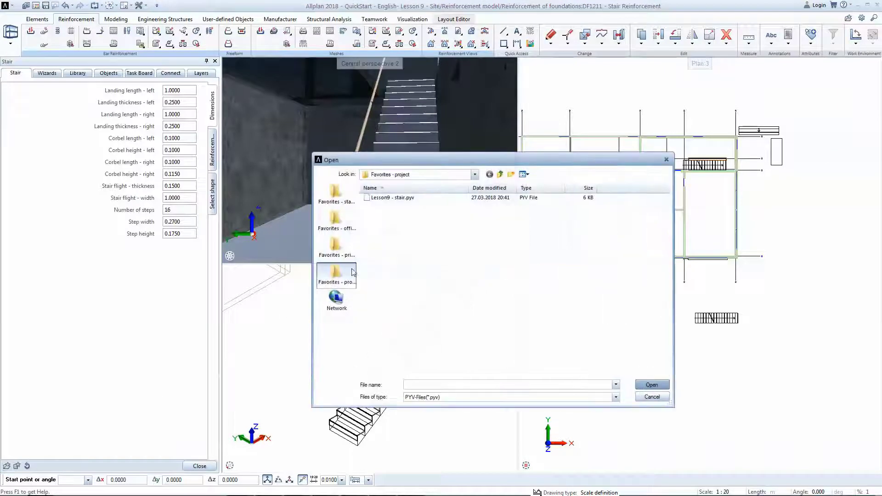
double_click(393, 202)
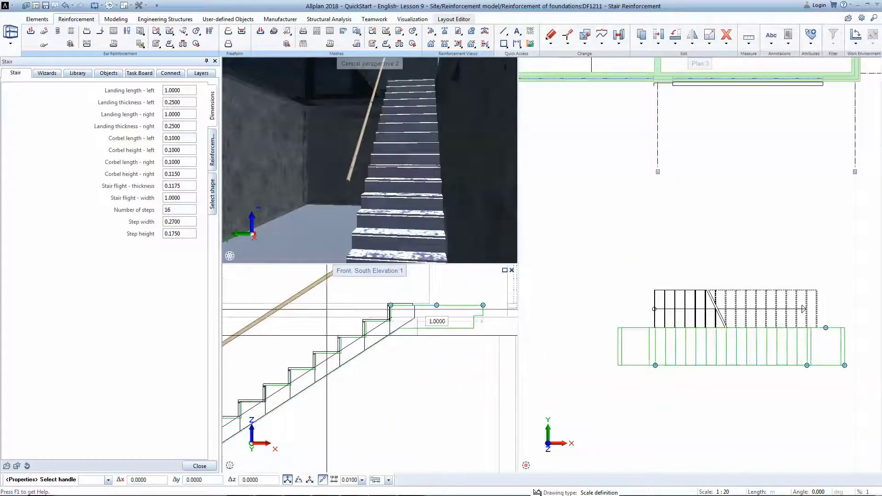
Tick reinforcement Shapes 1 through 6 in the Stair builder's Reinforcement parameters
left_click(214, 161)
left_click(213, 193)
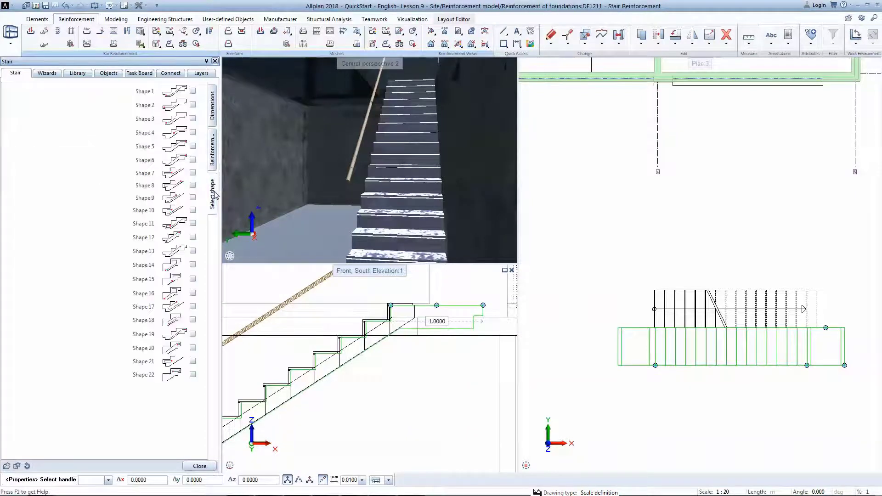
left_click(192, 92)
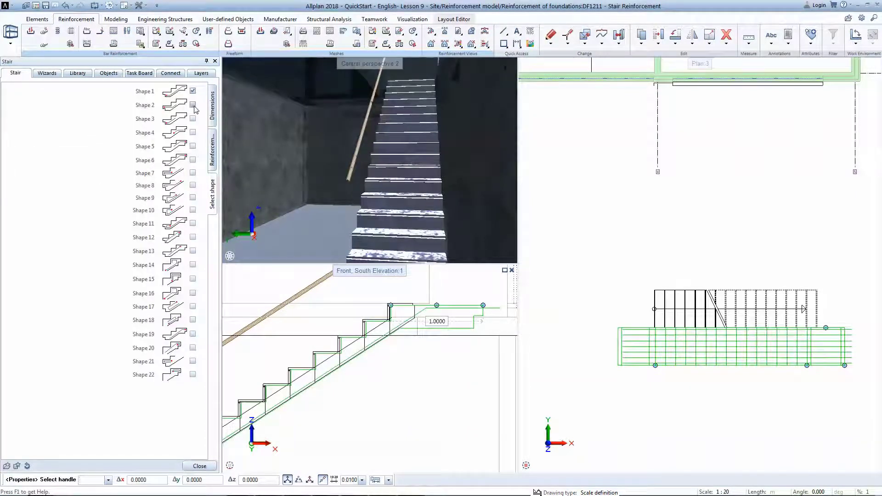
left_click(192, 105)
left_click(193, 118)
left_click(193, 133)
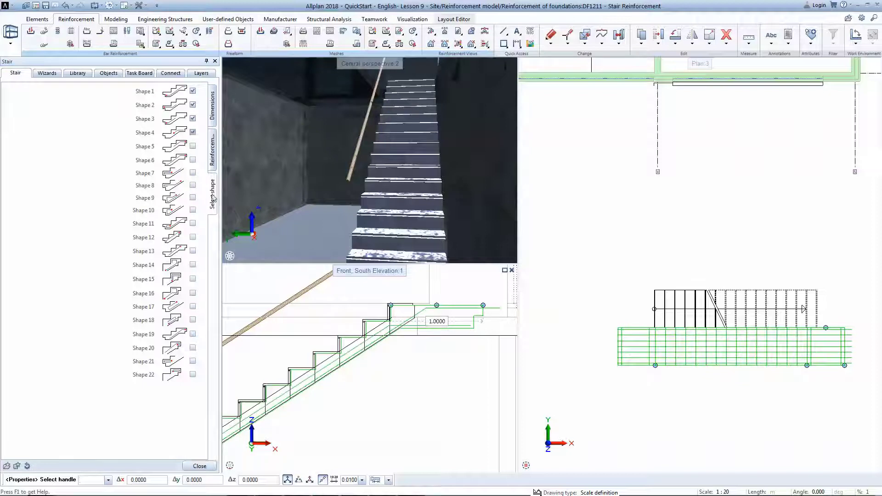
scroll(391, 317, "up", 5)
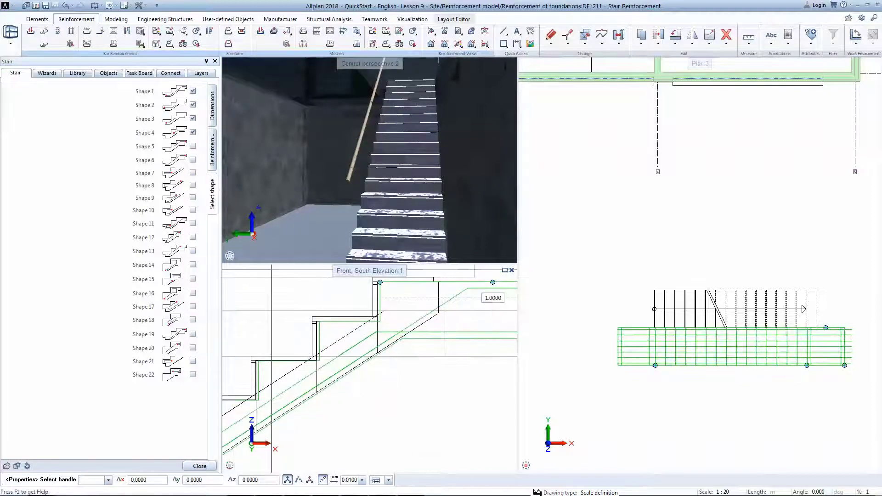
left_click(192, 146)
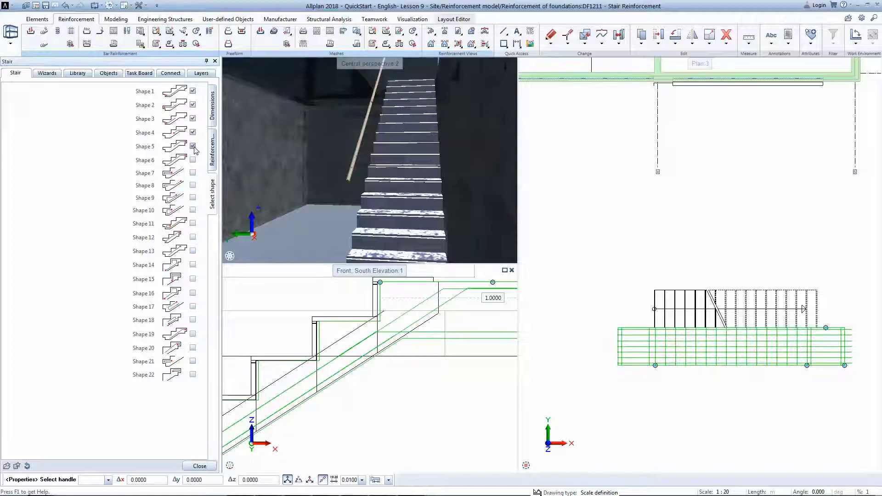
left_click(193, 160)
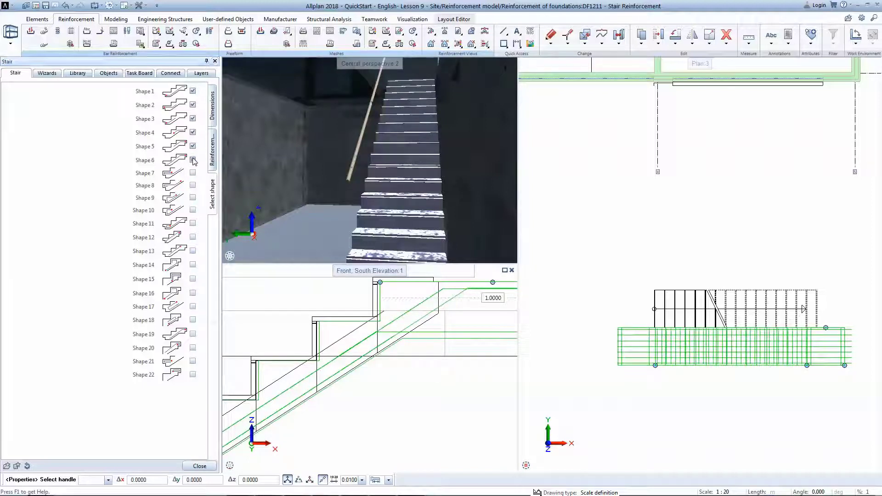
scroll(370, 367, "down", 5)
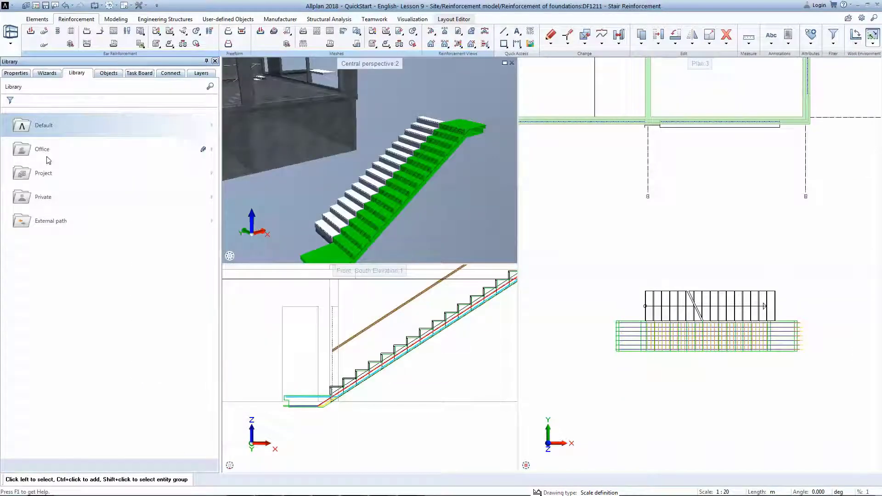
Create and open a 'Reinforcement models' group in the project's Lesson 9 library folder
left_click(44, 172)
left_click(64, 125)
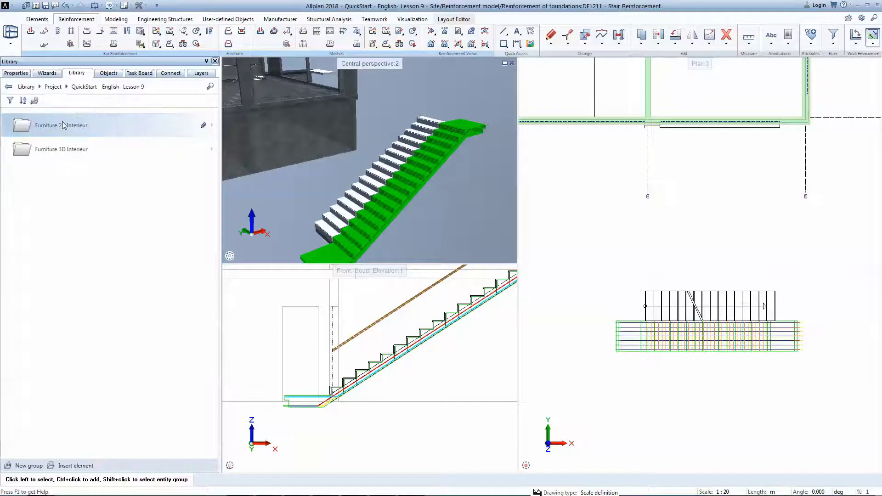
left_click(9, 465)
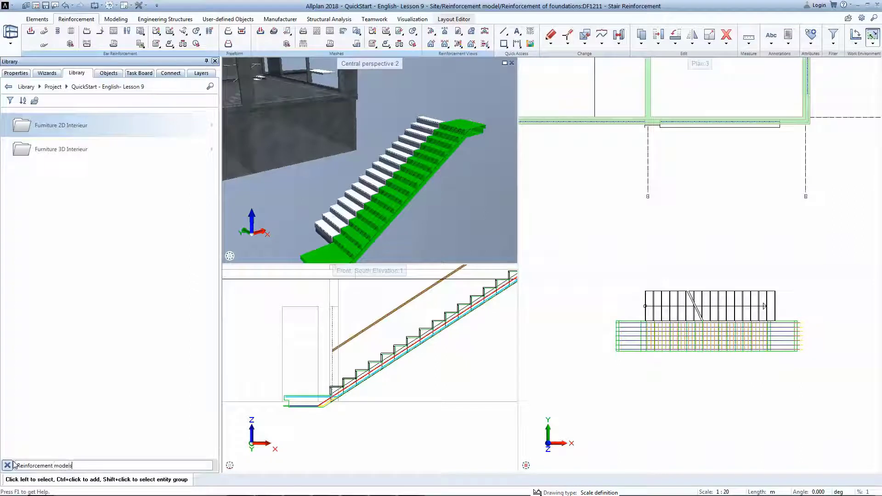
key("Return")
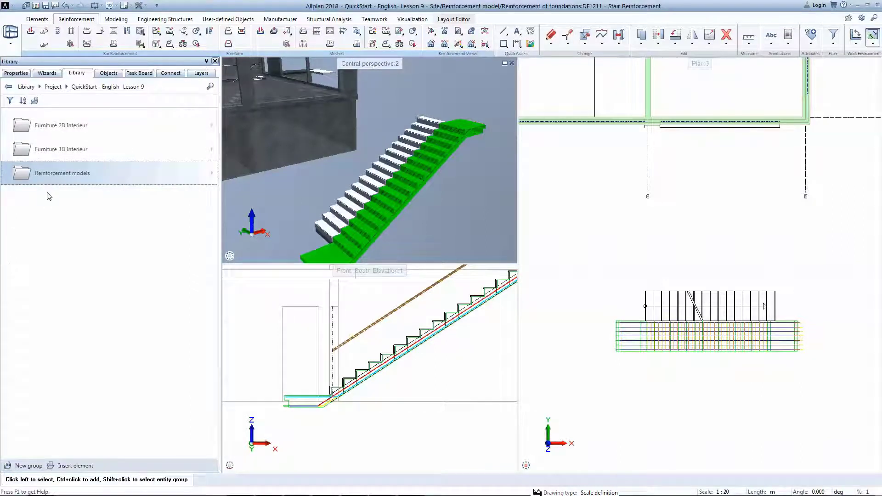
left_click(49, 179)
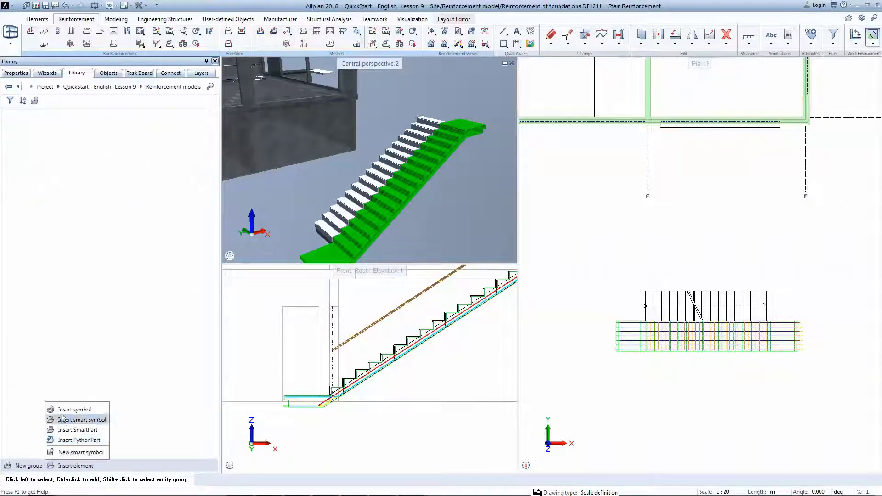
Save the stair's B500B reinforcing bars as the Stair reinf library symbol
left_click(63, 416)
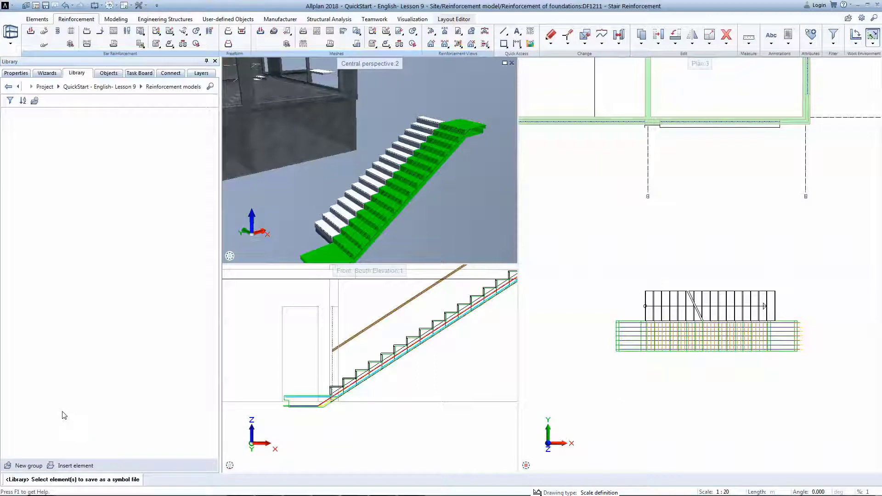
left_click(832, 37)
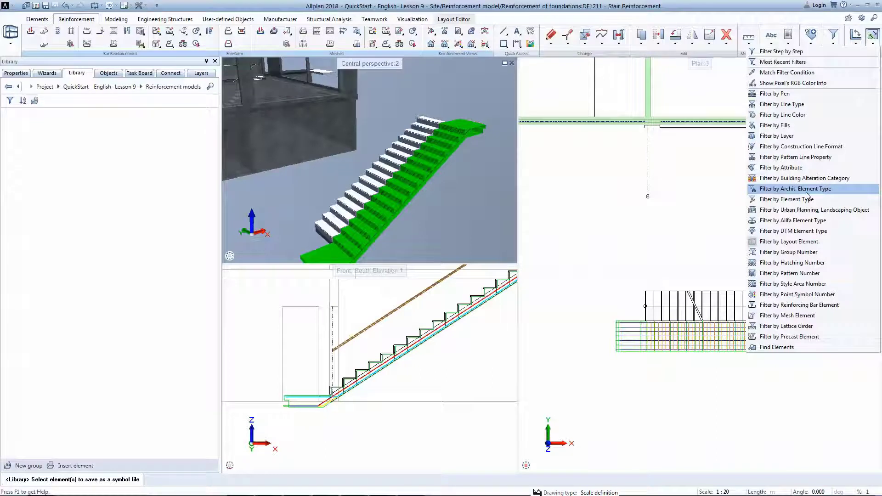
left_click(783, 305)
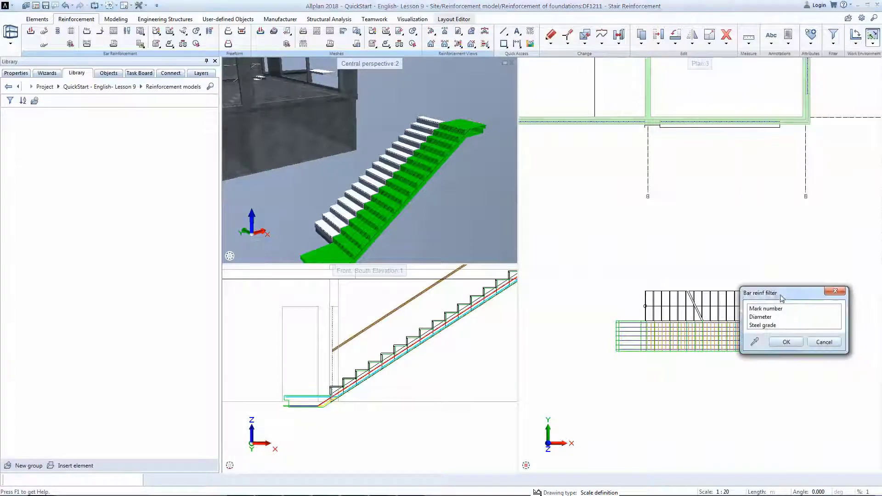
double_click(763, 324)
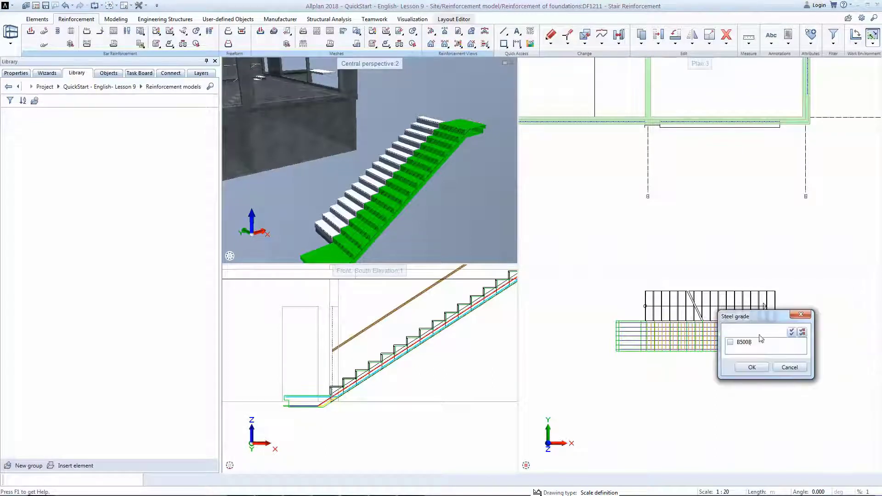
left_click(748, 367)
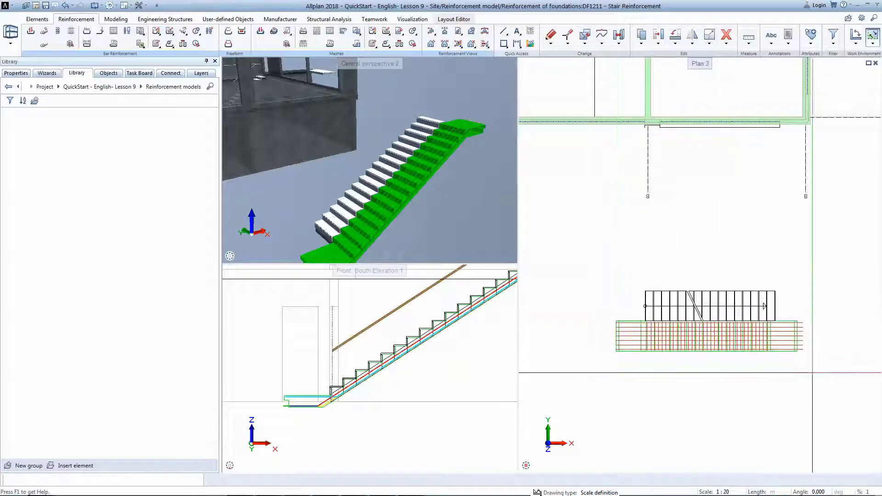
scroll(660, 350, "up", 5)
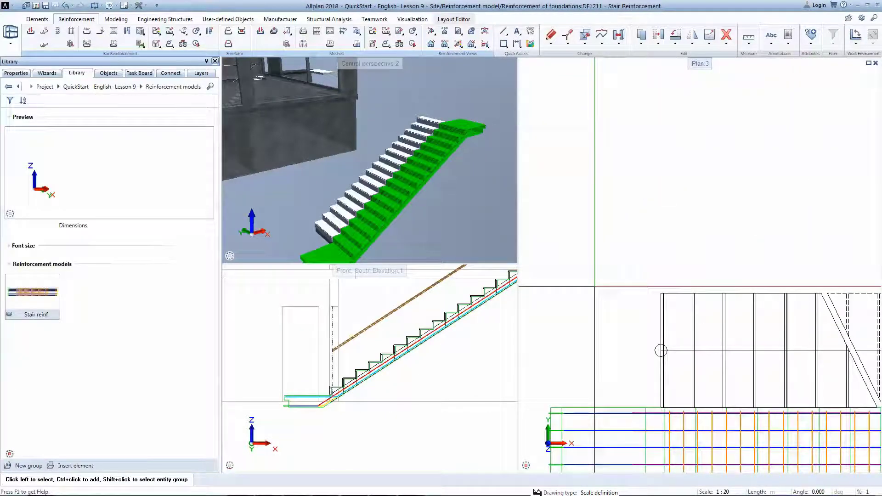
Insert the Stair reinf library item at the copied stair's corner in Plan 3
mouse_move(376, 258)
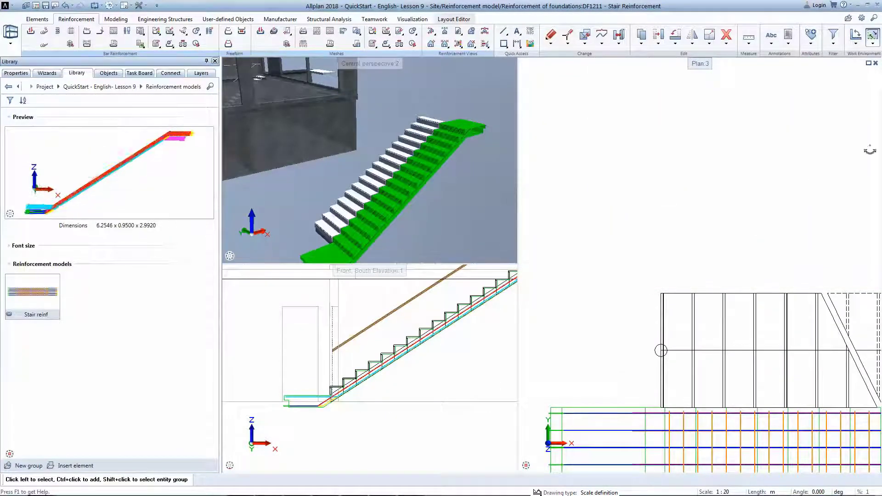
scroll(660, 351, "down", 3)
double_click(32, 292)
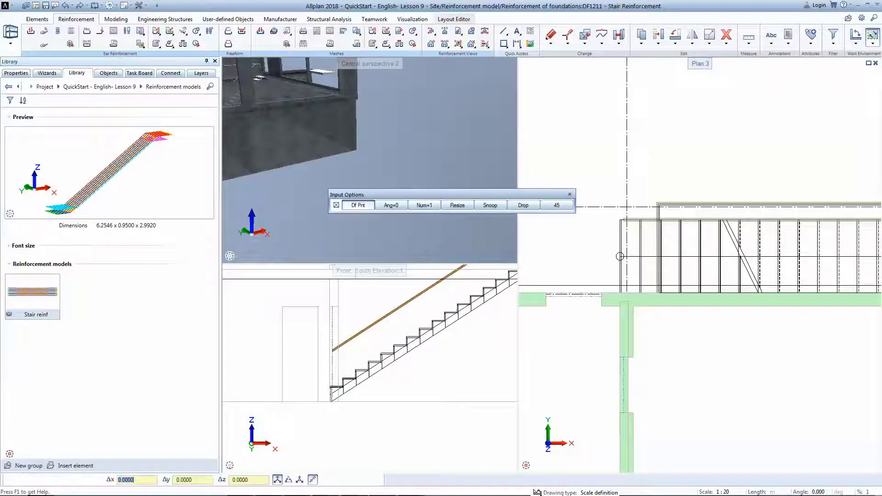
left_click(620, 220)
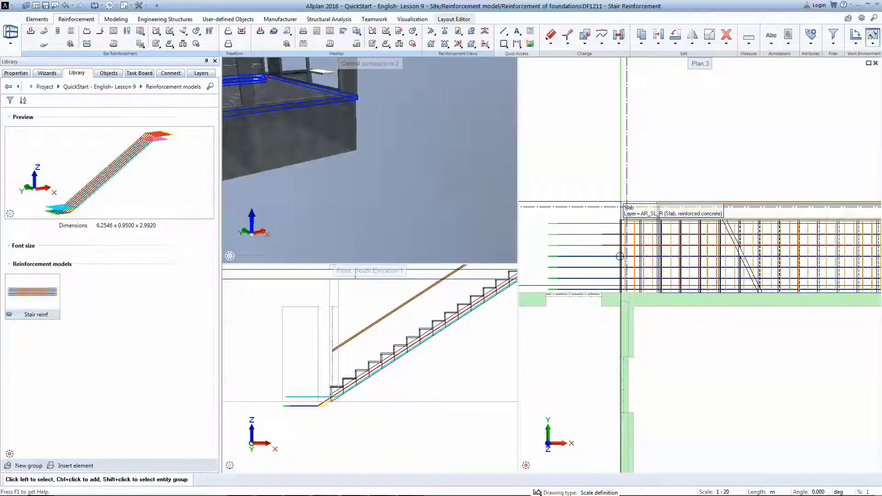
scroll(619, 256, "down", 4)
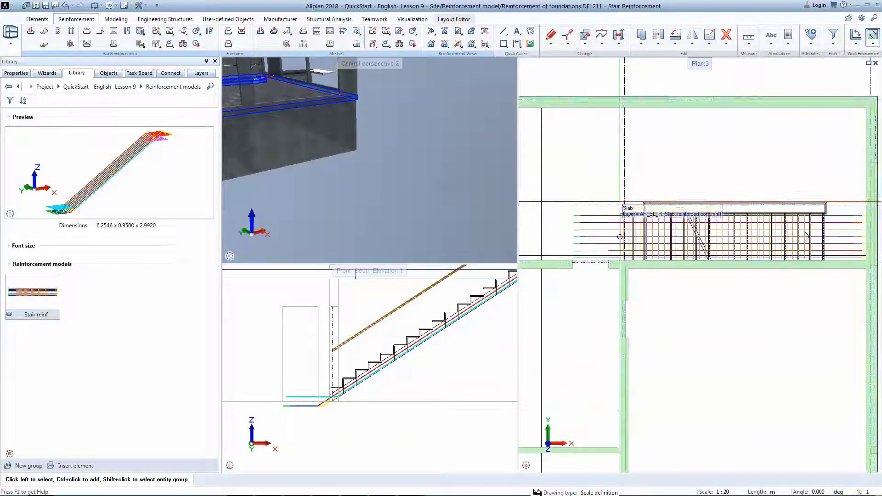